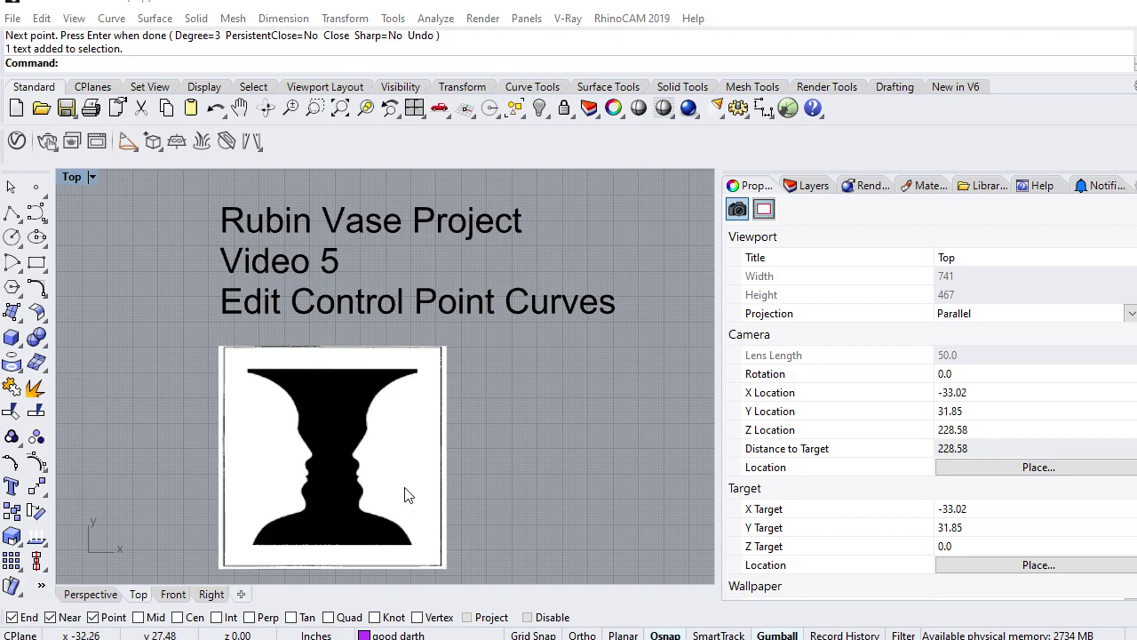
- In the Front view, select the helmet profile curve and move the control point at the lower robe's bulge outward onto the image edge
{"action": "left_click", "coordinate": [173, 593]}
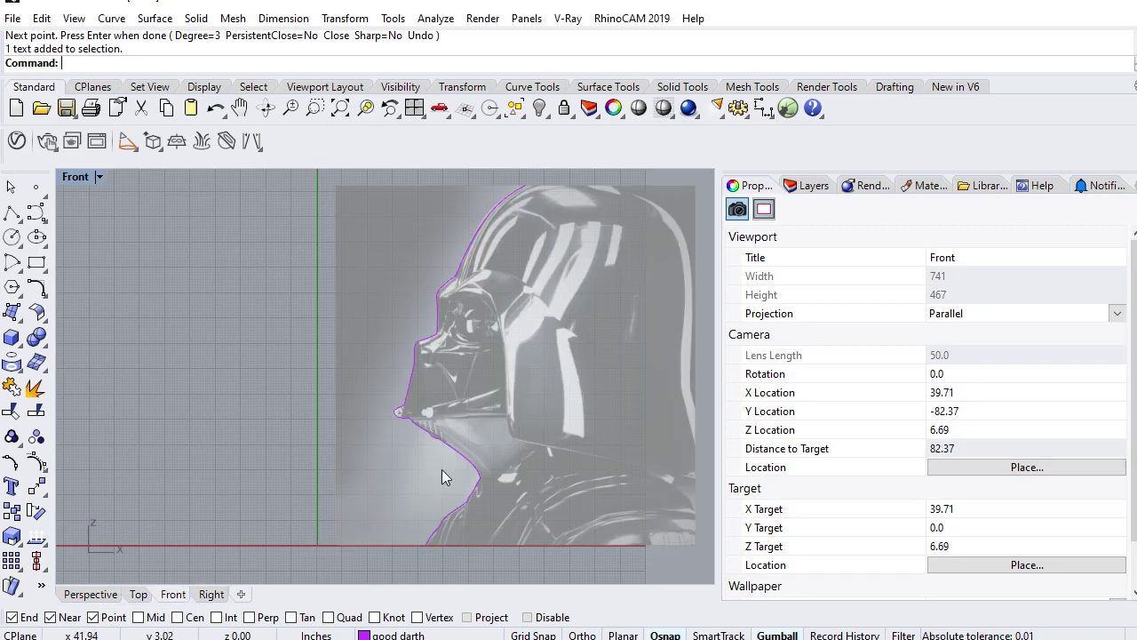
{"action": "left_click", "coordinate": [457, 451]}
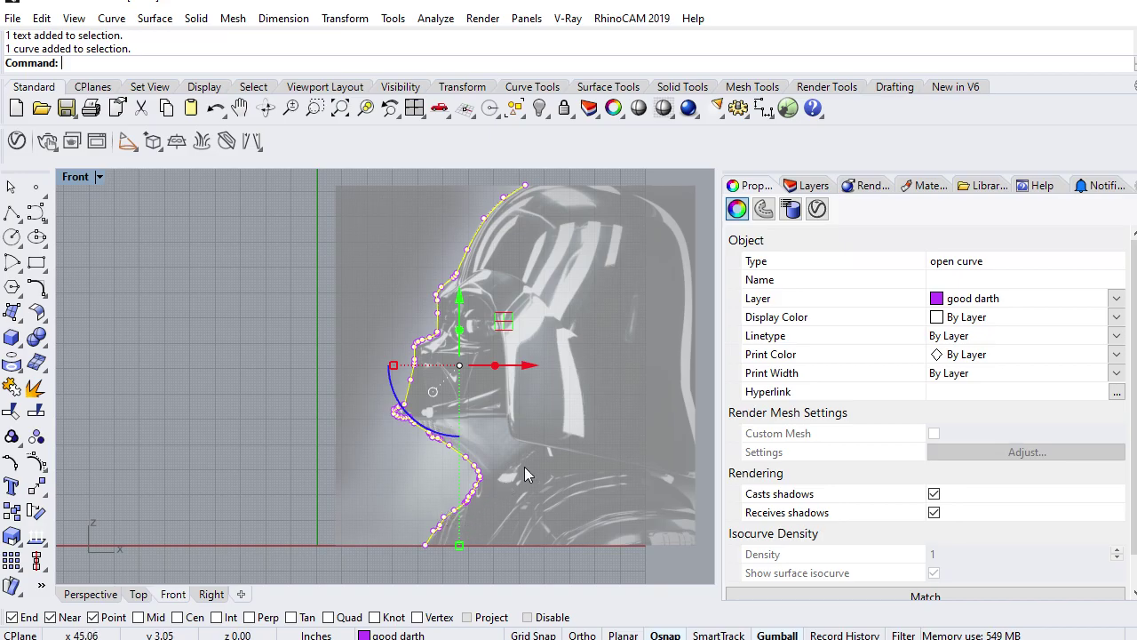
{"action": "scroll", "coordinate": [602, 469], "scroll_direction": "up", "scroll_amount": 4}
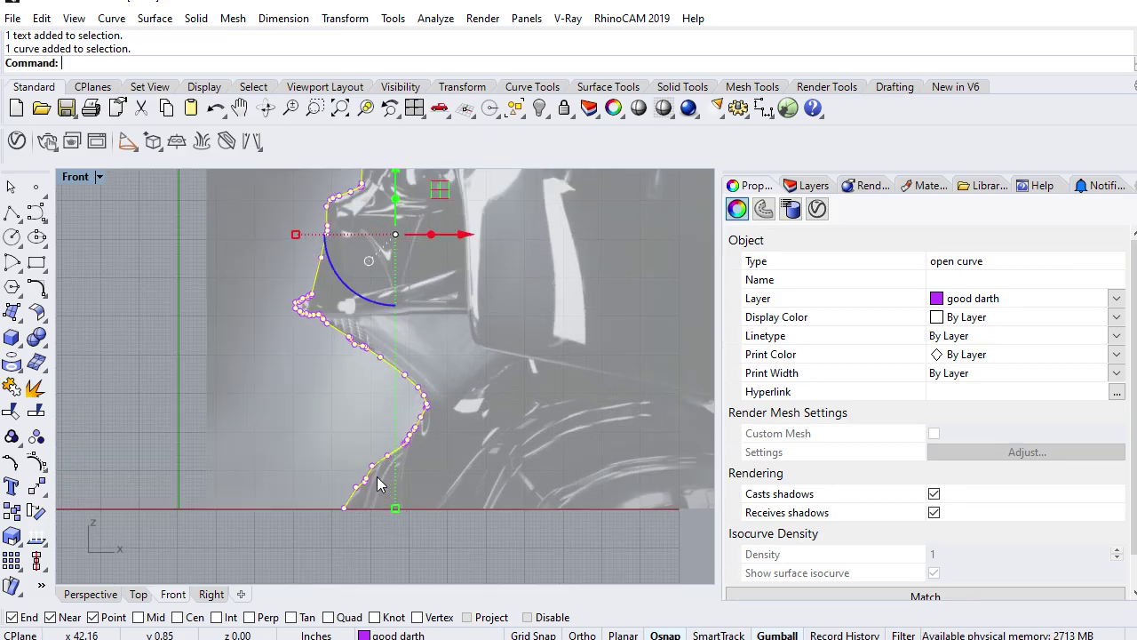
{"action": "scroll", "coordinate": [377, 484], "scroll_direction": "up", "scroll_amount": 8}
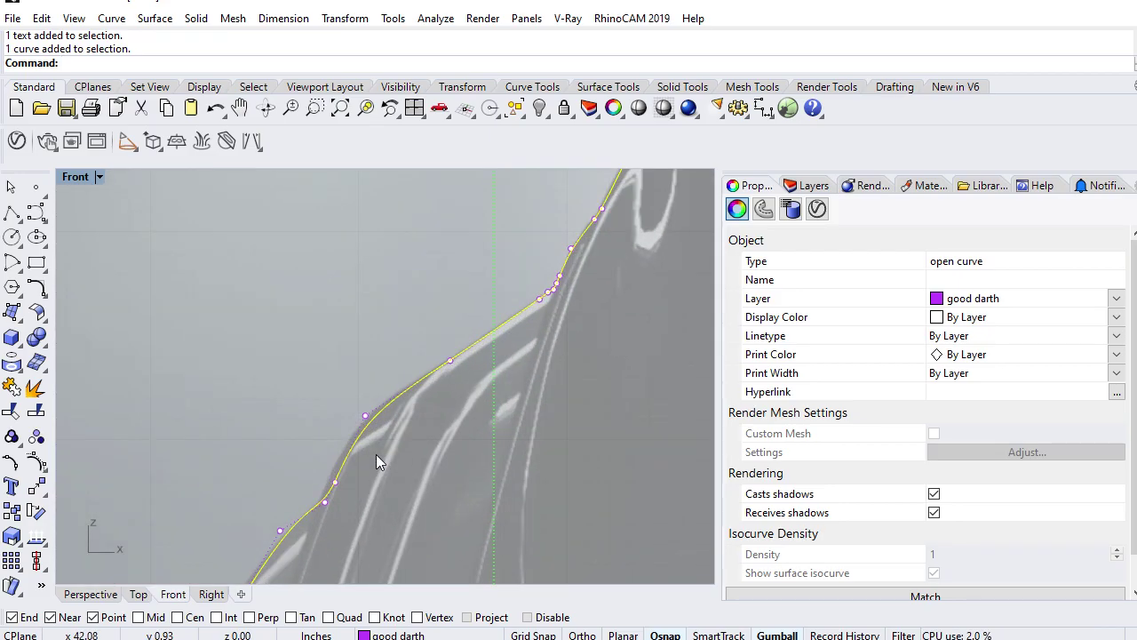
{"action": "scroll", "coordinate": [376, 454], "scroll_direction": "up", "scroll_amount": 1}
{"action": "right_click_drag", "start_coordinate": [375, 454], "coordinate": [471, 468]}
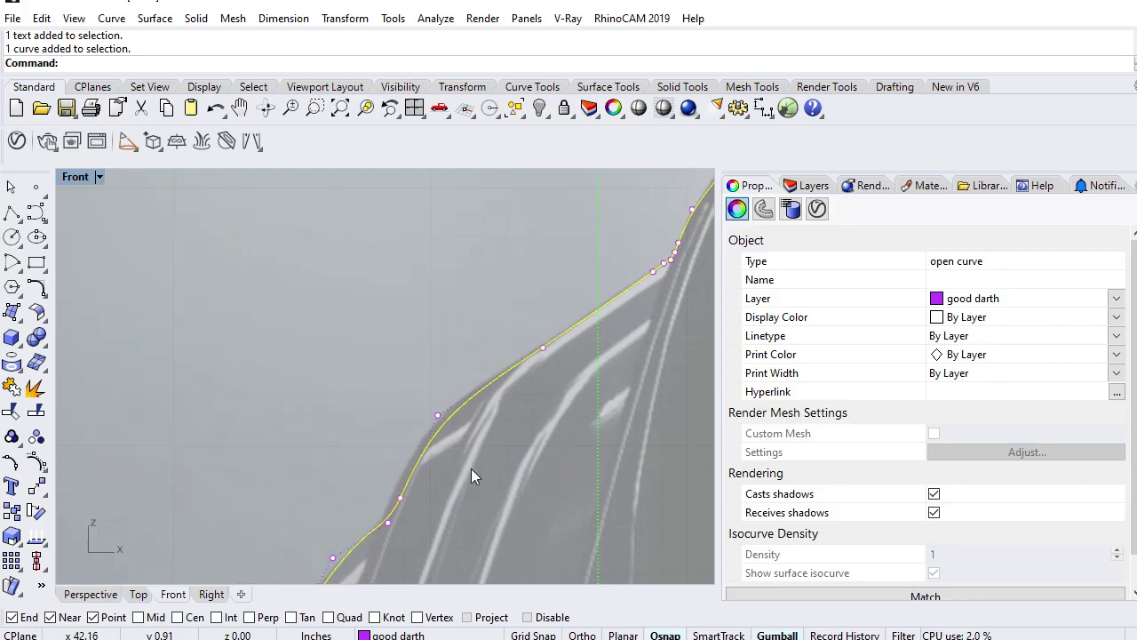
{"action": "scroll", "coordinate": [438, 418], "scroll_direction": "up", "scroll_amount": 1}
{"action": "left_click_drag", "start_coordinate": [438, 412], "coordinate": [465, 361]}
- Delete the surplus control point in the dip just below the robe's bulge and move the adjacent point slightly downward
{"action": "right_click_drag", "start_coordinate": [354, 426], "coordinate": [441, 363]}
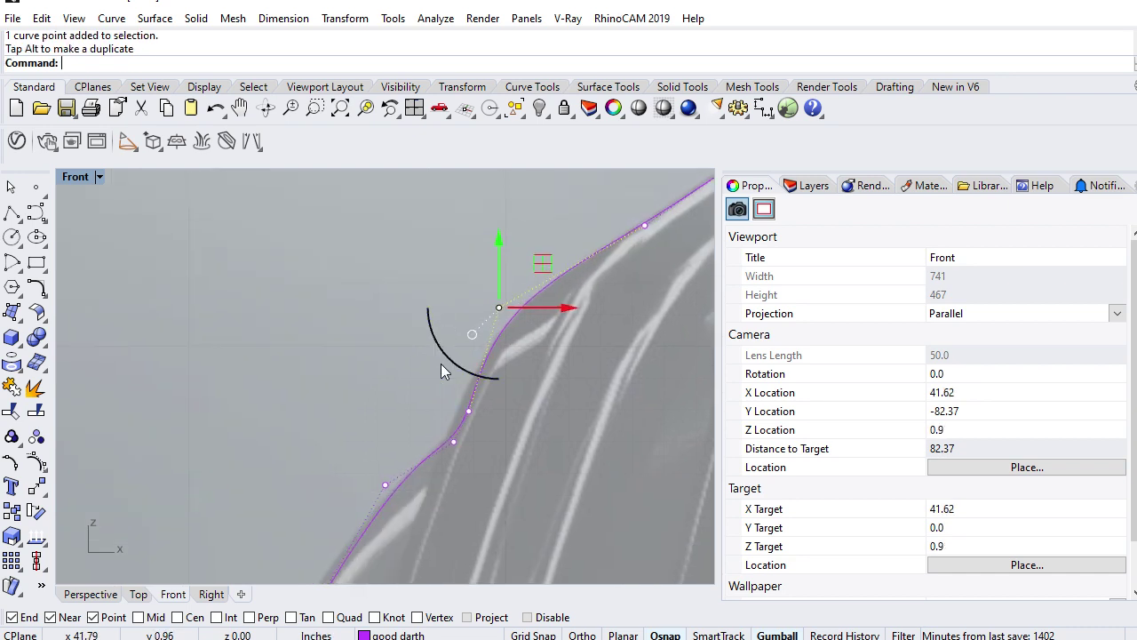
{"action": "left_click", "coordinate": [469, 413]}
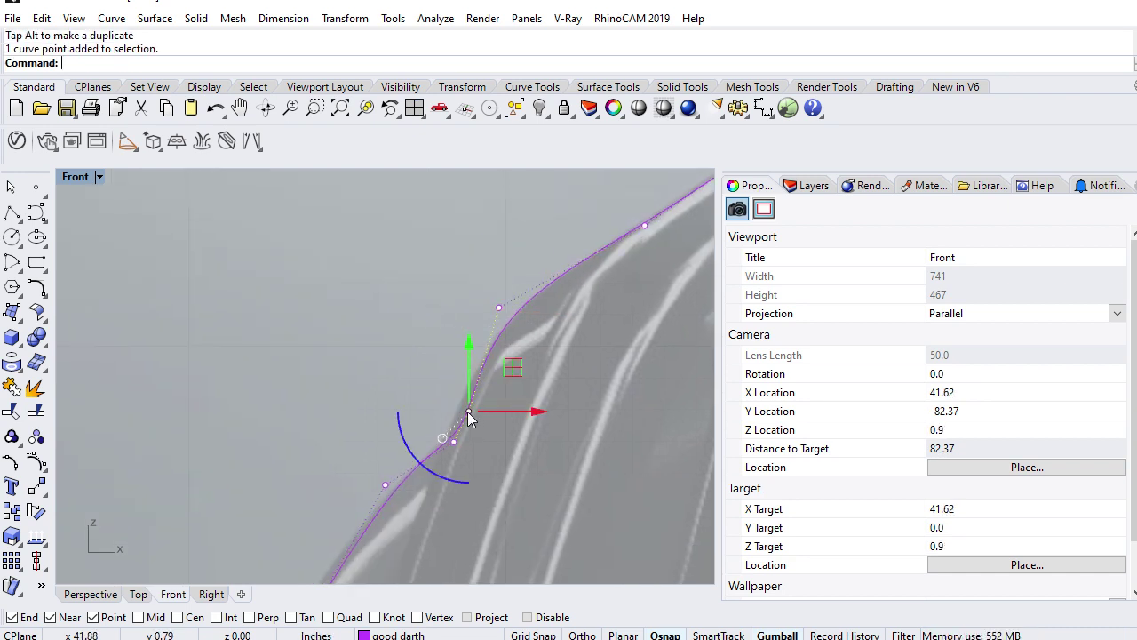
{"action": "key", "text": "Delete"}
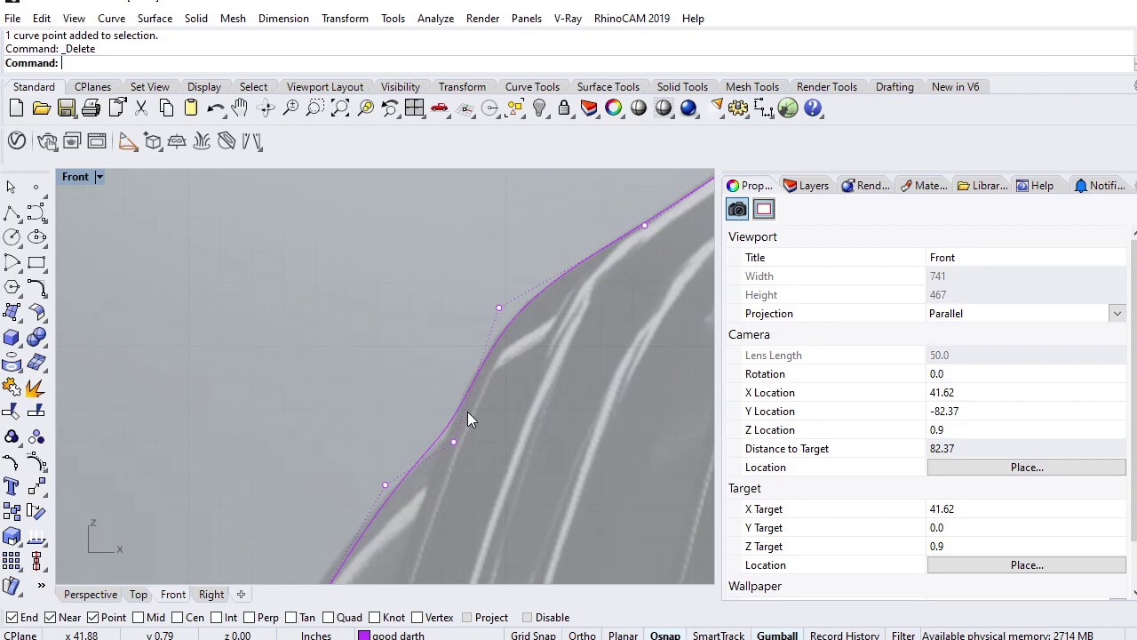
{"action": "left_click", "coordinate": [452, 441]}
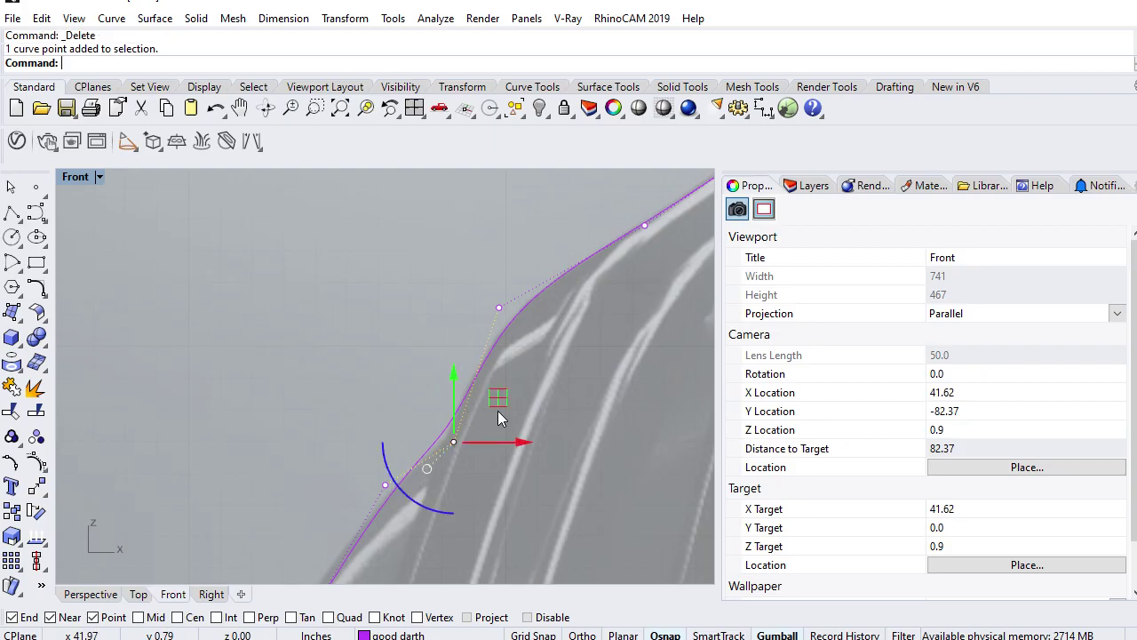
{"action": "left_click_drag", "start_coordinate": [500, 401], "coordinate": [500, 420]}
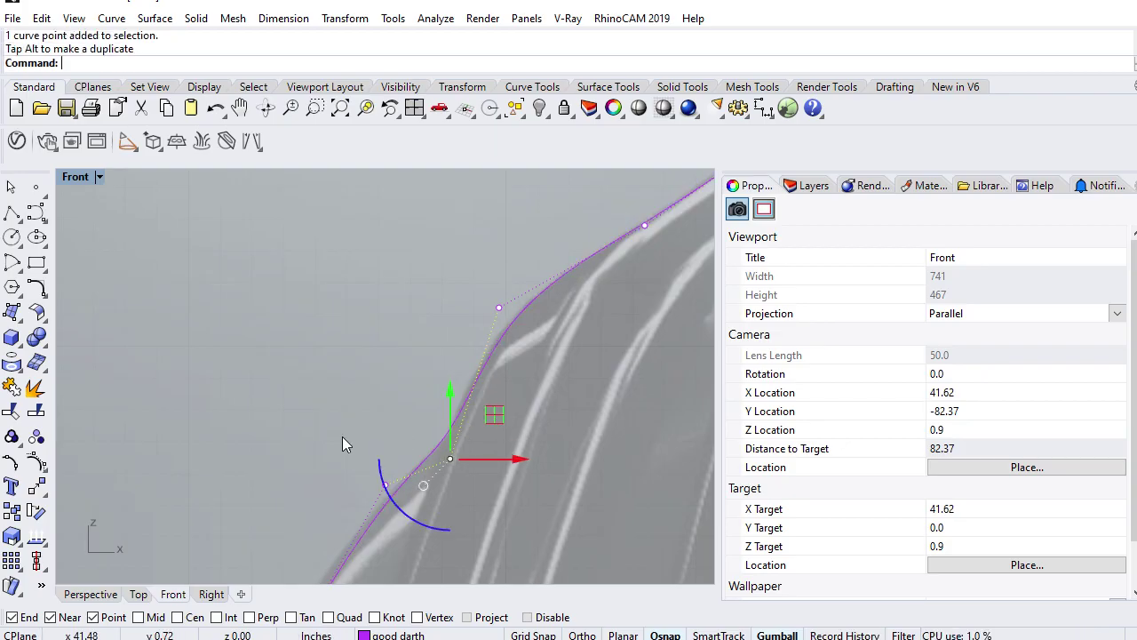
- Move the control point just above the profile curve's lower end slightly outward to follow the robe edge
{"action": "right_click_drag", "start_coordinate": [343, 436], "coordinate": [398, 318]}
{"action": "scroll", "coordinate": [400, 340], "scroll_direction": "down", "scroll_amount": 2}
{"action": "left_click", "coordinate": [433, 361]}
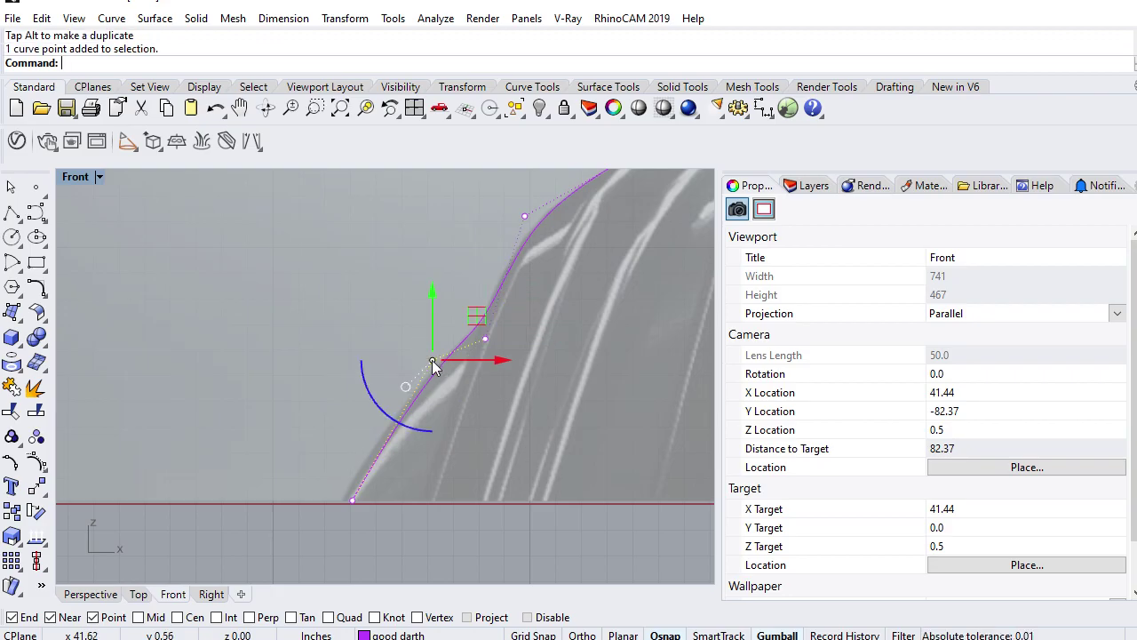
{"action": "left_click_drag", "start_coordinate": [469, 318], "coordinate": [470, 292]}
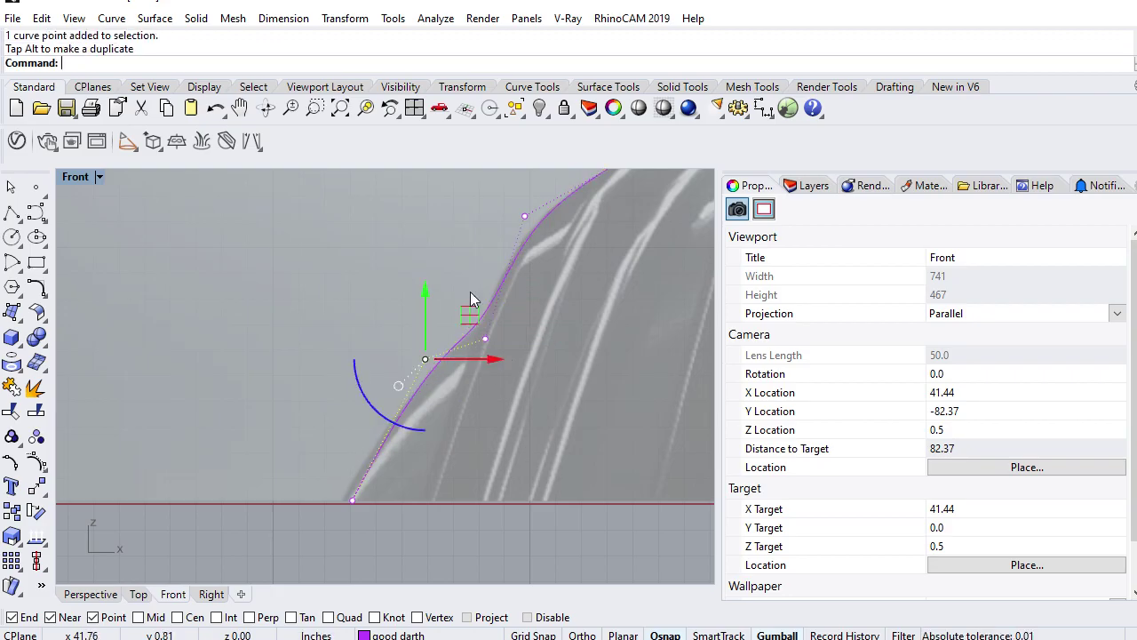
- Delete two surplus control points at the inner bend above the long sloping robe edge
{"action": "right_click_drag", "start_coordinate": [478, 240], "coordinate": [342, 377]}
{"action": "right_click_drag", "start_coordinate": [442, 273], "coordinate": [317, 408]}
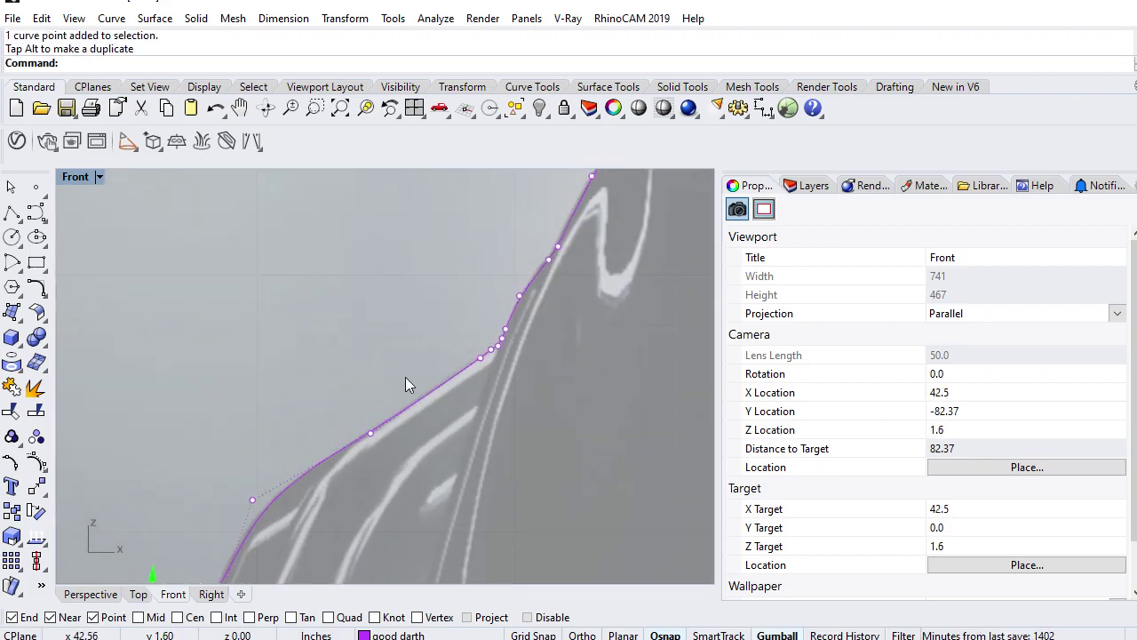
{"action": "scroll", "coordinate": [493, 348], "scroll_direction": "up", "scroll_amount": 8}
{"action": "scroll", "coordinate": [497, 359], "scroll_direction": "up", "scroll_amount": 2}
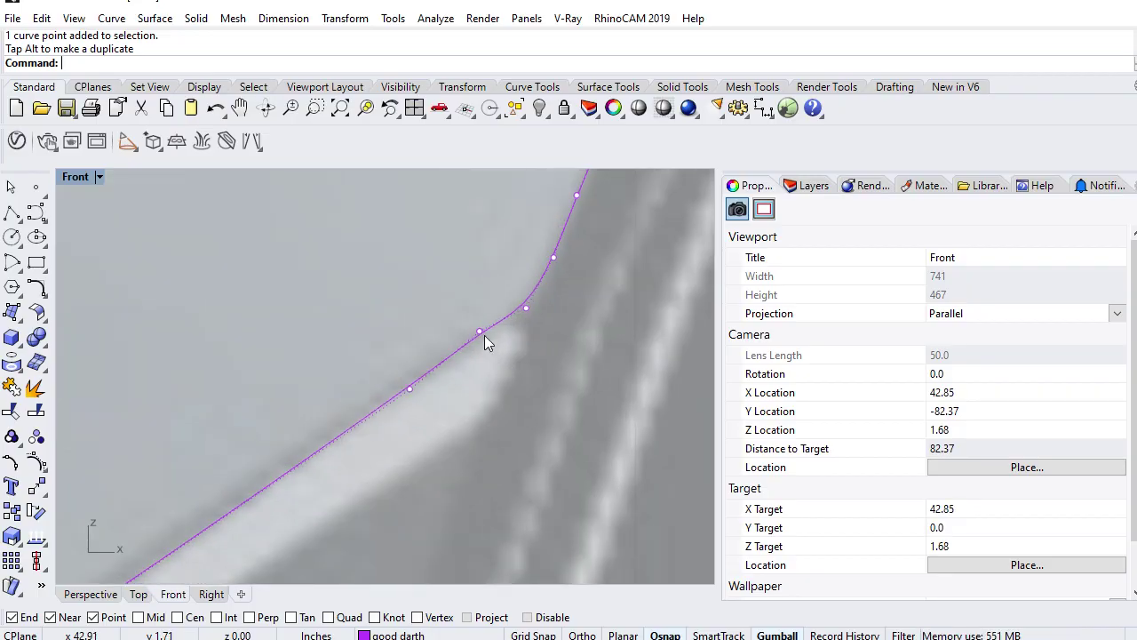
{"action": "left_click", "coordinate": [480, 331]}
{"action": "key", "text": "Delete"}
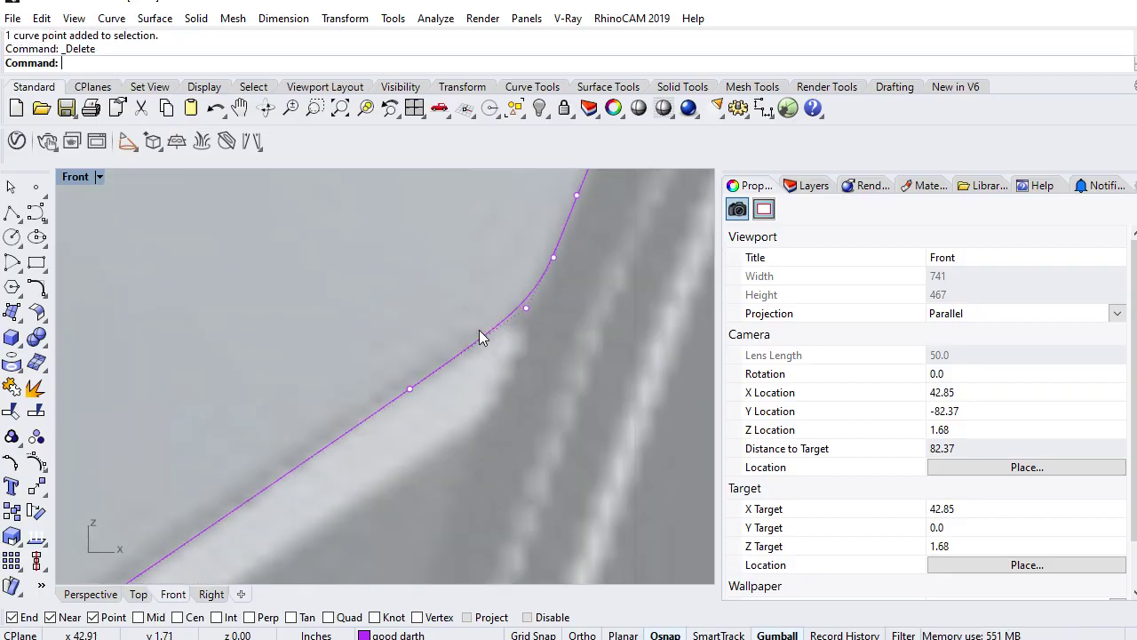
{"action": "right_click_drag", "start_coordinate": [520, 307], "coordinate": [357, 461]}
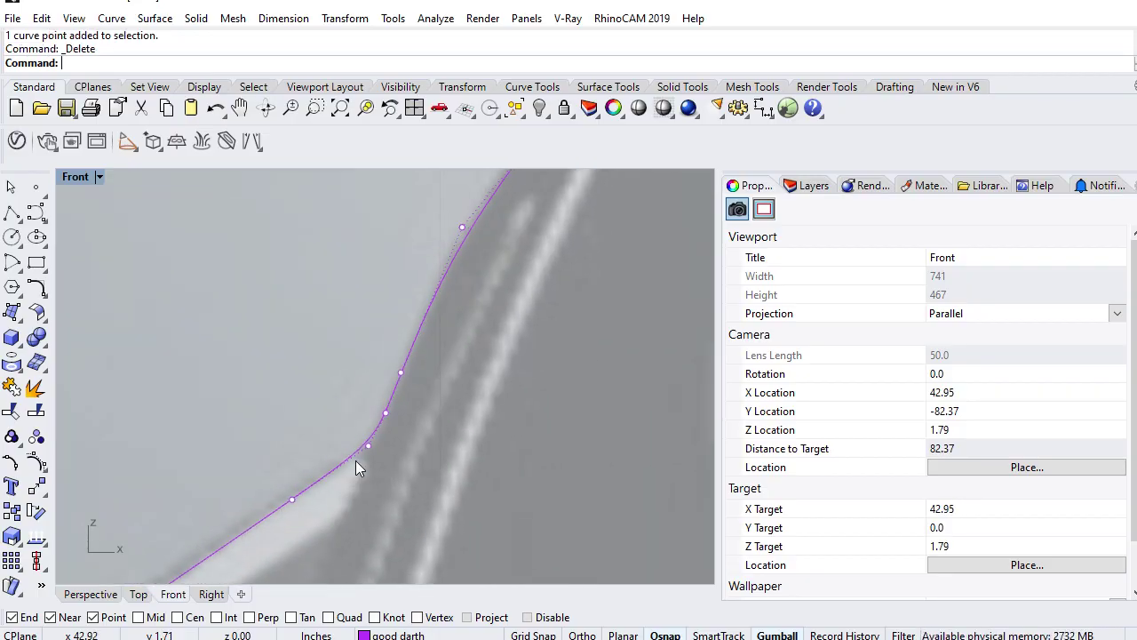
{"action": "left_click", "coordinate": [386, 414]}
{"action": "key", "text": "Delete"}
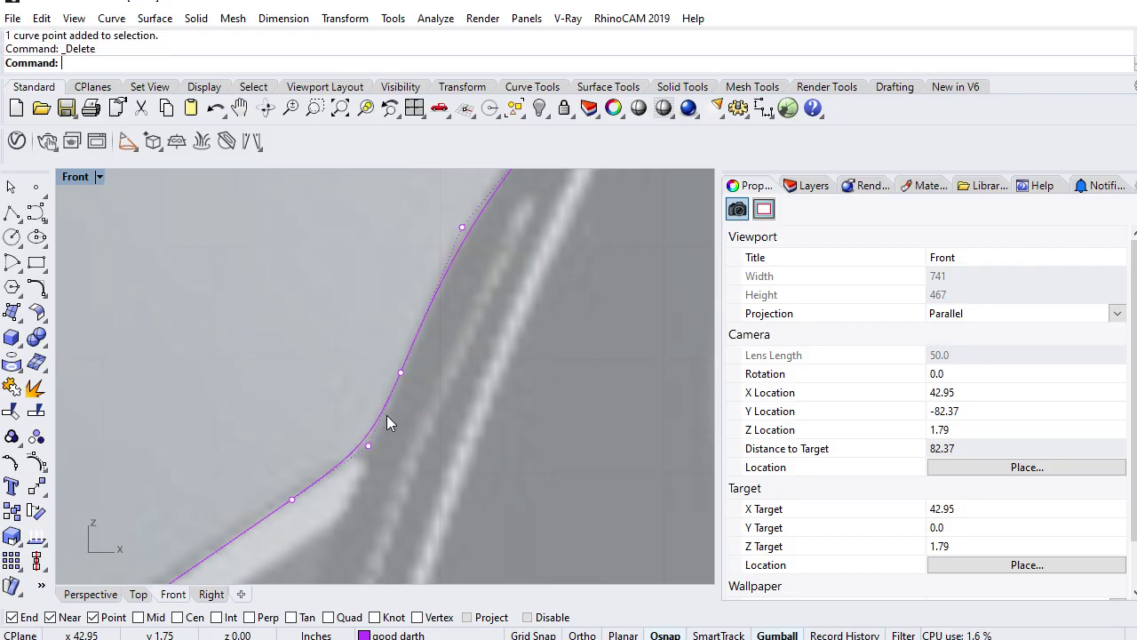
- Move the remaining control point at that inner bend slightly down and inward to tighten the corner, and deselect the curve
{"action": "left_click", "coordinate": [369, 445]}
{"action": "left_click_drag", "start_coordinate": [406, 401], "coordinate": [418, 407]}
{"action": "key", "text": "Escape"}
{"action": "key", "text": "Escape"}
- Move the control point at the convex bend above the inner corner slightly up and outward, and deselect the curve
{"action": "scroll", "coordinate": [471, 352], "scroll_direction": "down", "scroll_amount": 4}
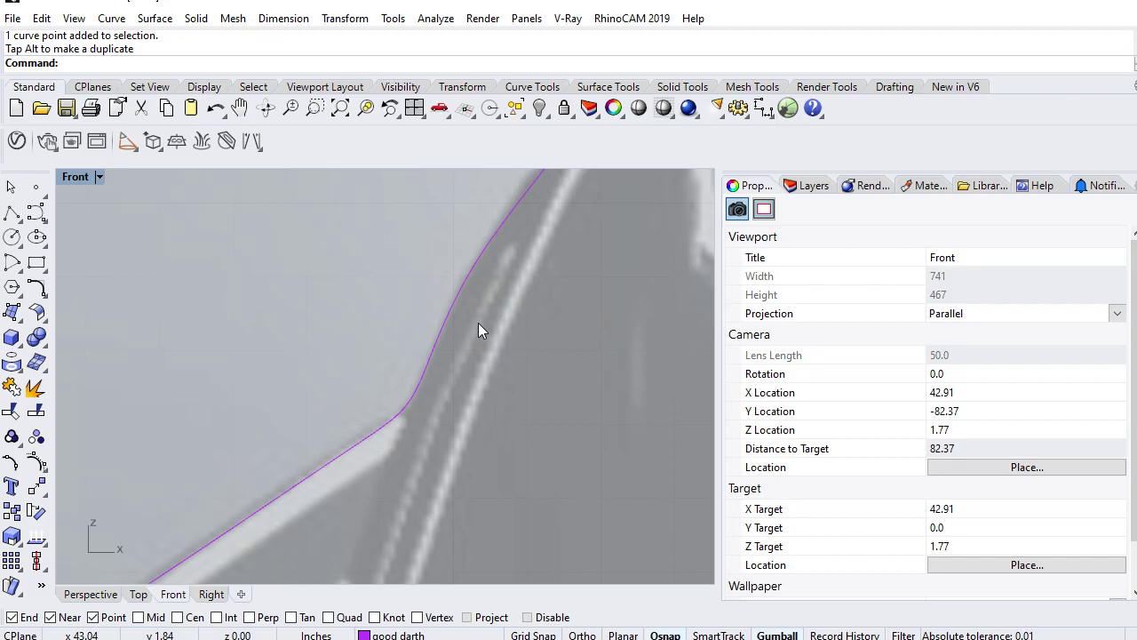
{"action": "right_click_drag", "start_coordinate": [481, 275], "coordinate": [361, 415]}
{"action": "left_click", "coordinate": [361, 415]}
{"action": "left_click", "coordinate": [351, 413]}
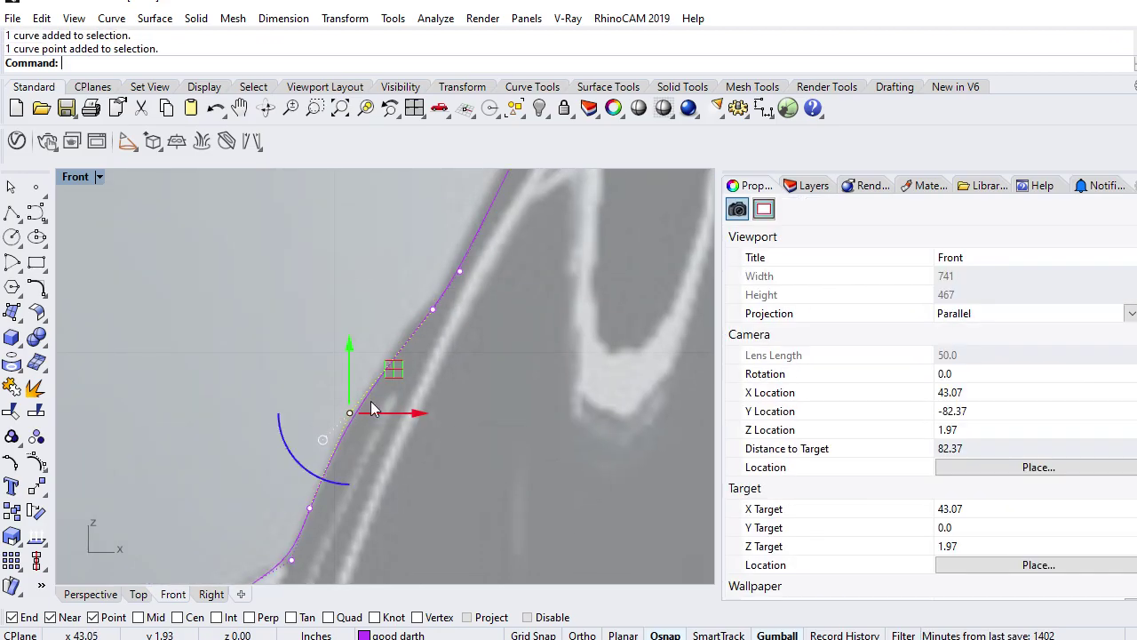
{"action": "left_click_drag", "start_coordinate": [395, 366], "coordinate": [389, 359]}
{"action": "key", "text": "Escape"}
{"action": "key", "text": "Escape"}
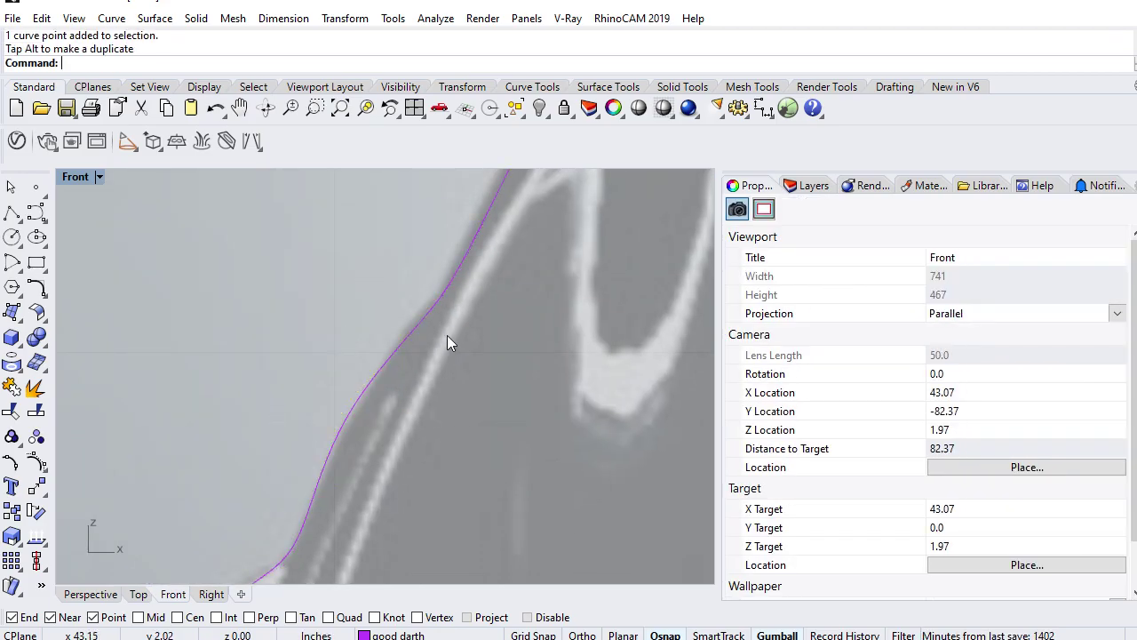
- Delete the upper of the two close control points at the shallow dip above and nudge the remaining one onto the edge
{"action": "right_click_drag", "start_coordinate": [437, 305], "coordinate": [407, 375]}
{"action": "left_click", "coordinate": [405, 378]}
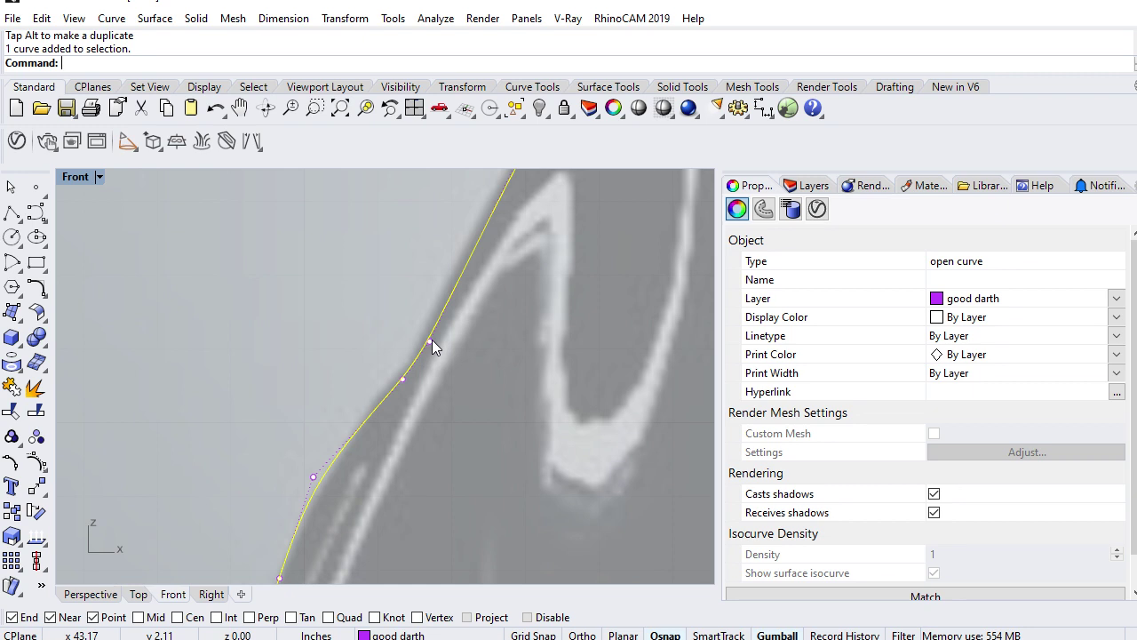
{"action": "left_click", "coordinate": [431, 340]}
{"action": "key", "text": "Delete"}
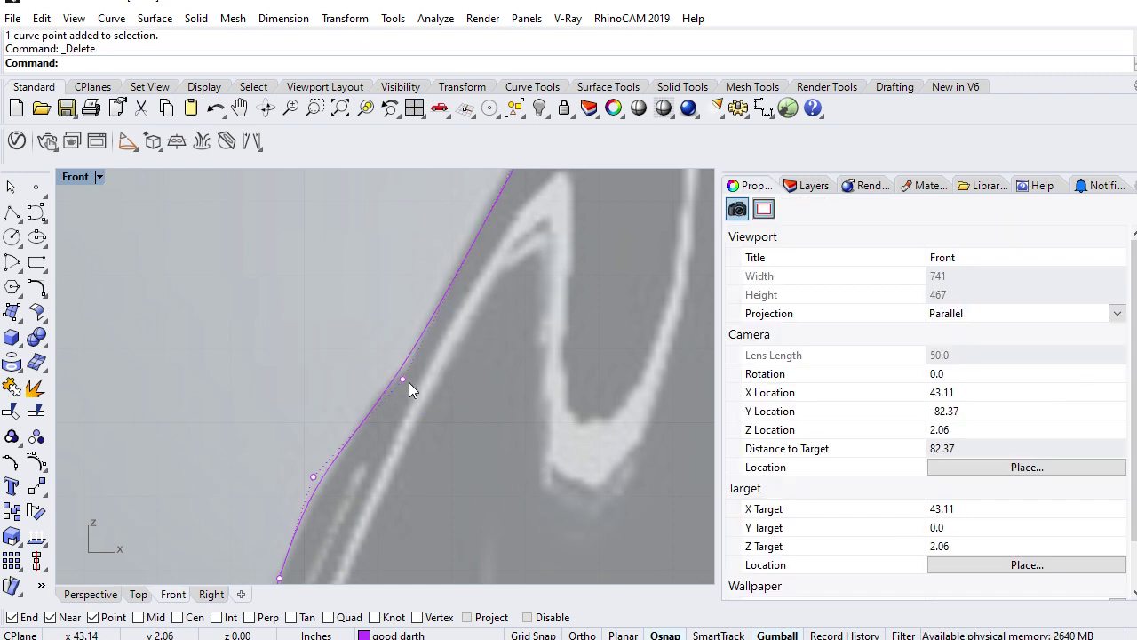
{"action": "left_click", "coordinate": [403, 379]}
{"action": "left_click_drag", "start_coordinate": [451, 338], "coordinate": [453, 332]}
{"action": "key", "text": "Escape"}
{"action": "key", "text": "Escape"}
- Move the control point midway along the straight edge below the neck corner slightly outward
{"action": "scroll", "coordinate": [505, 308], "scroll_direction": "down", "scroll_amount": 4}
{"action": "right_click_drag", "start_coordinate": [506, 305], "coordinate": [354, 492]}
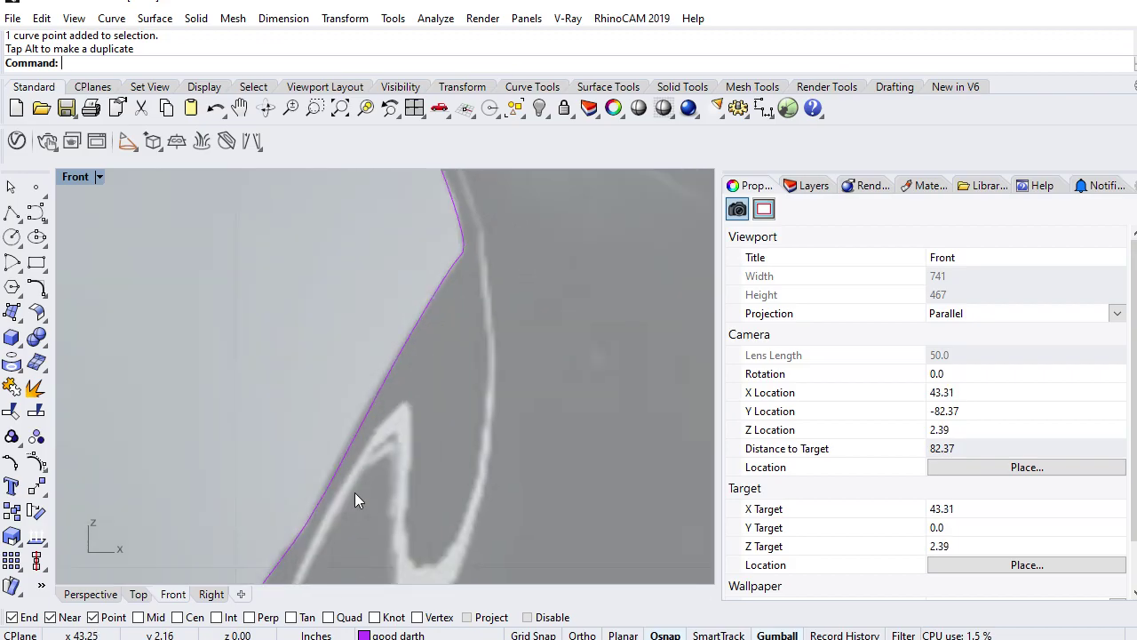
{"action": "scroll", "coordinate": [387, 434], "scroll_direction": "down", "scroll_amount": 2}
{"action": "left_click", "coordinate": [378, 415]}
{"action": "left_click", "coordinate": [379, 402]}
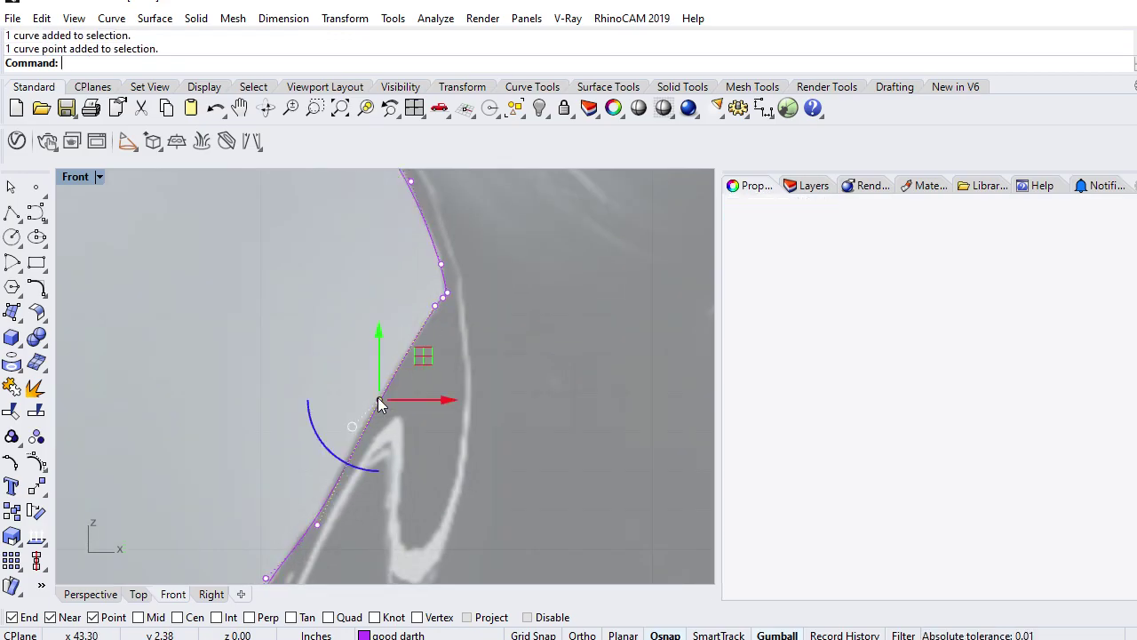
{"action": "left_click_drag", "start_coordinate": [418, 352], "coordinate": [411, 352]}
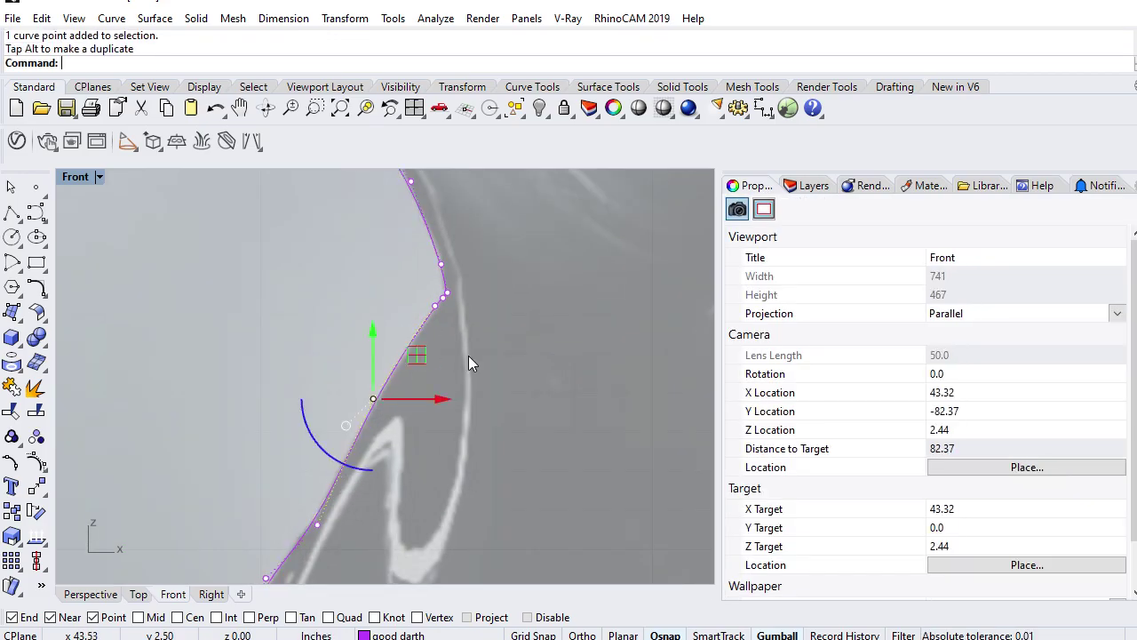
- Delete the middle surplus control point at the neck's inner corner
{"action": "right_click_drag", "start_coordinate": [468, 356], "coordinate": [475, 536]}
{"action": "left_click", "coordinate": [421, 380]}
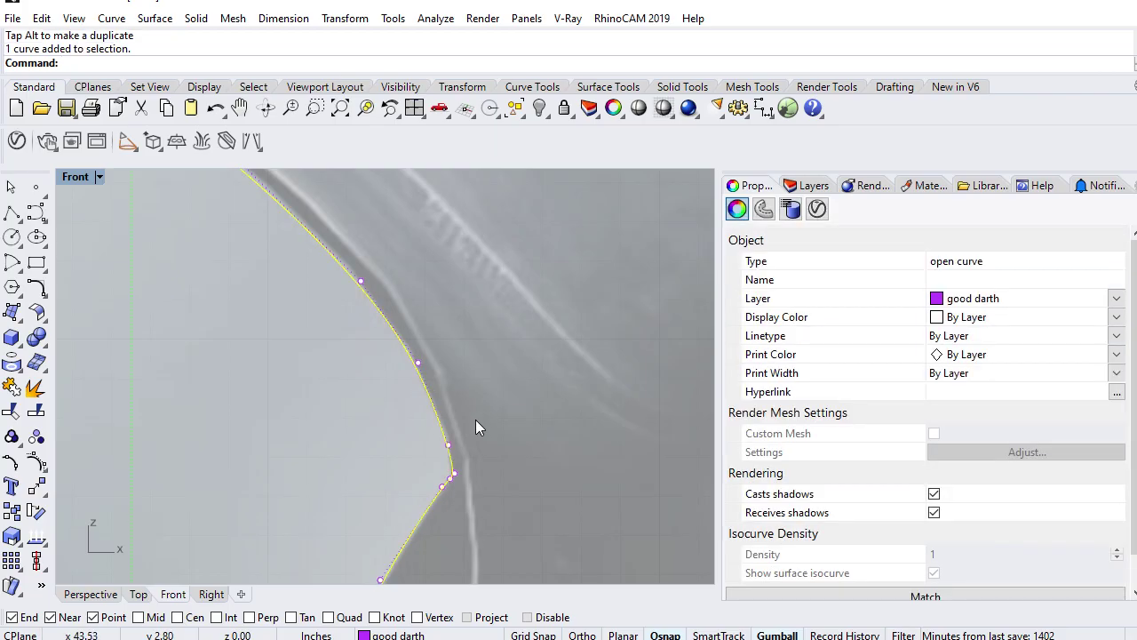
{"action": "scroll", "coordinate": [450, 489], "scroll_direction": "up", "scroll_amount": 3}
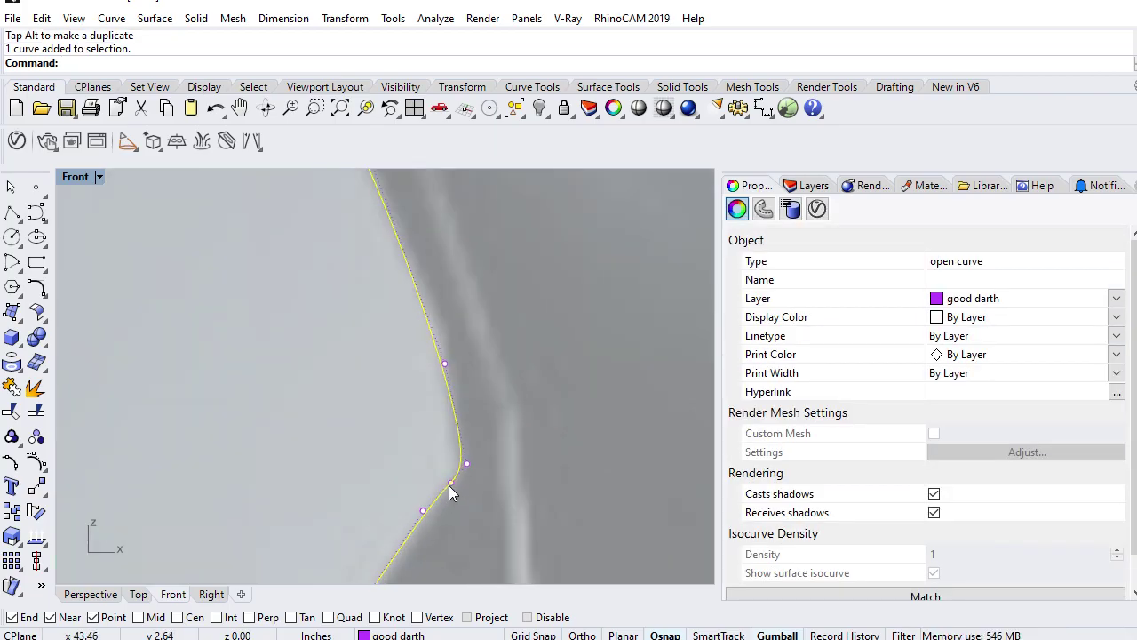
{"action": "left_click", "coordinate": [449, 484]}
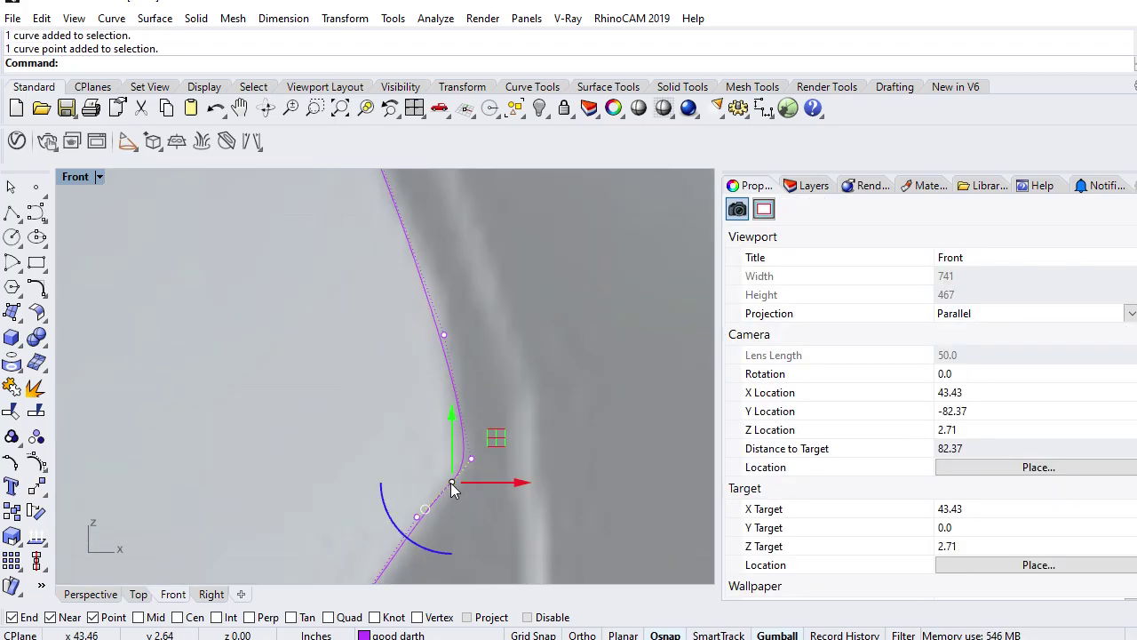
{"action": "key", "text": "Delete"}
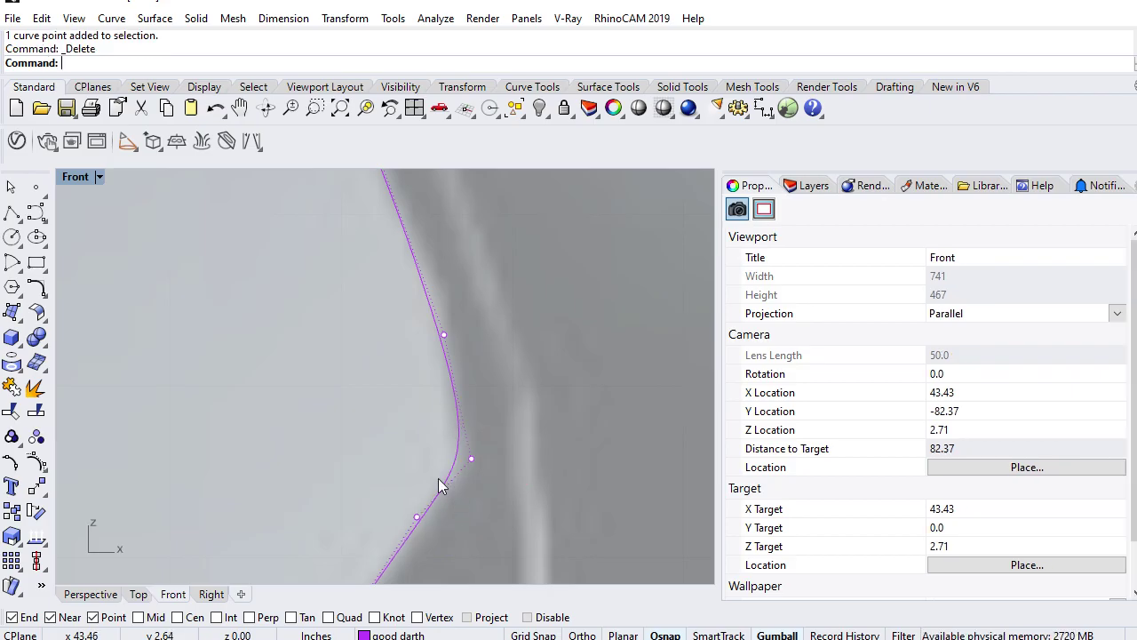
- Move the control point above the neck corner outward and the corner point inward to fit the edge, and deselect the curve
{"action": "scroll", "coordinate": [457, 430], "scroll_direction": "down", "scroll_amount": 2}
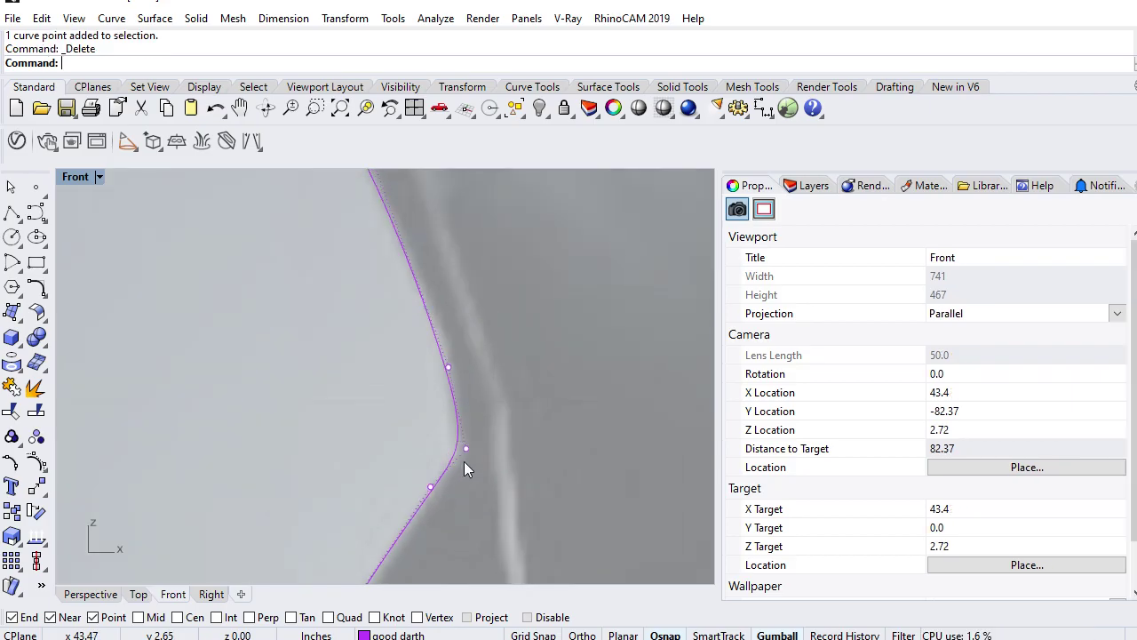
{"action": "left_click", "coordinate": [448, 368]}
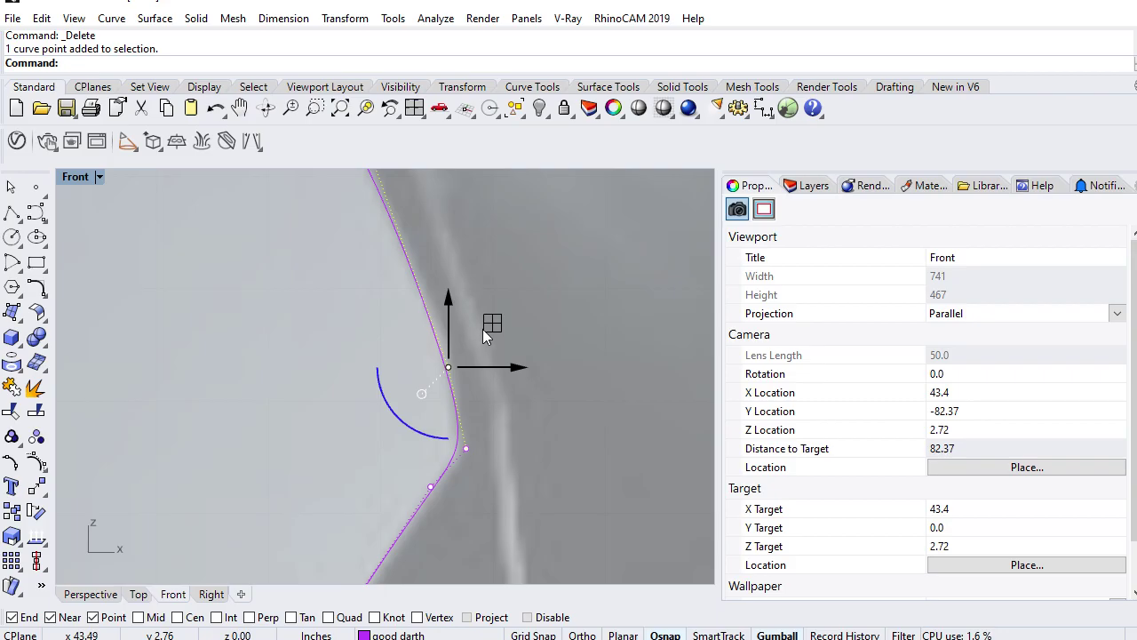
{"action": "left_click_drag", "start_coordinate": [489, 324], "coordinate": [477, 325]}
{"action": "left_click", "coordinate": [466, 448]}
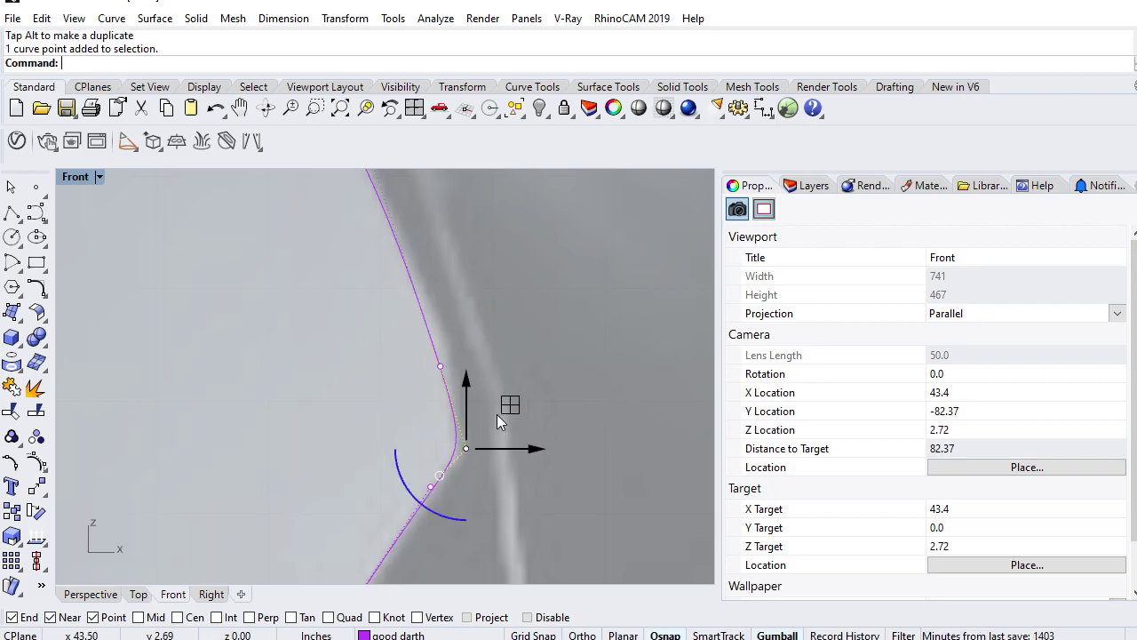
{"action": "left_click_drag", "start_coordinate": [510, 404], "coordinate": [518, 403]}
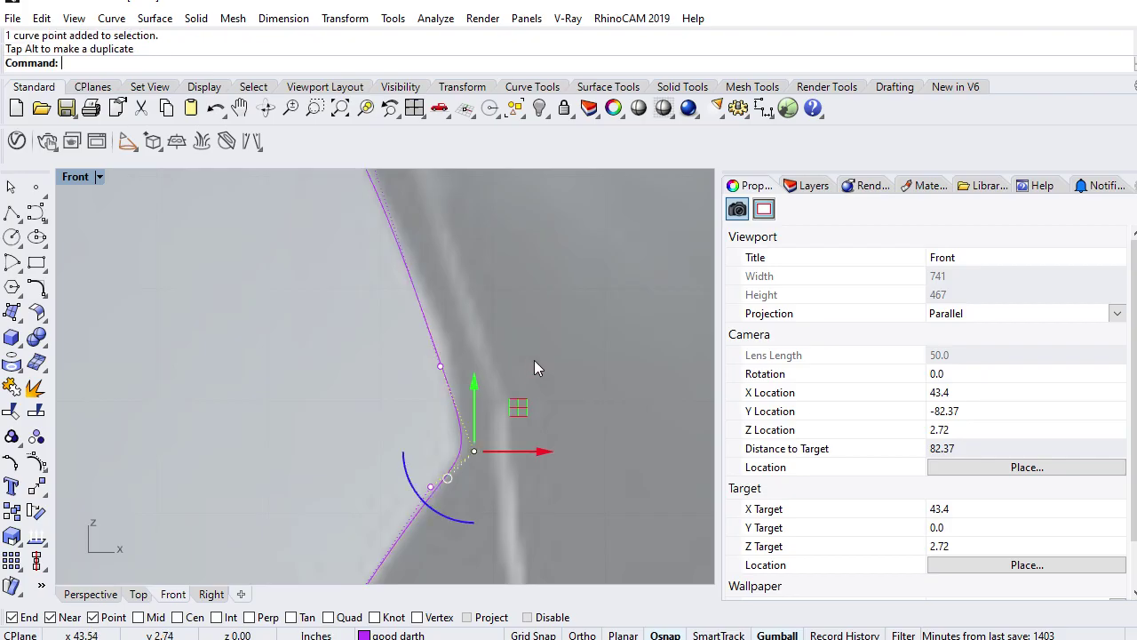
{"action": "key", "text": "Escape"}
{"action": "key", "text": "Escape"}
- Select the profile curve and move the control point on the diagonal edge above the neck corner inward, toward the dark silhouette
{"action": "scroll", "coordinate": [439, 352], "scroll_direction": "down", "scroll_amount": 5}
{"action": "right_click_drag", "start_coordinate": [374, 350], "coordinate": [354, 417]}
{"action": "right_click_drag", "start_coordinate": [365, 314], "coordinate": [409, 425]}
{"action": "scroll", "coordinate": [408, 422], "scroll_direction": "down", "scroll_amount": 4}
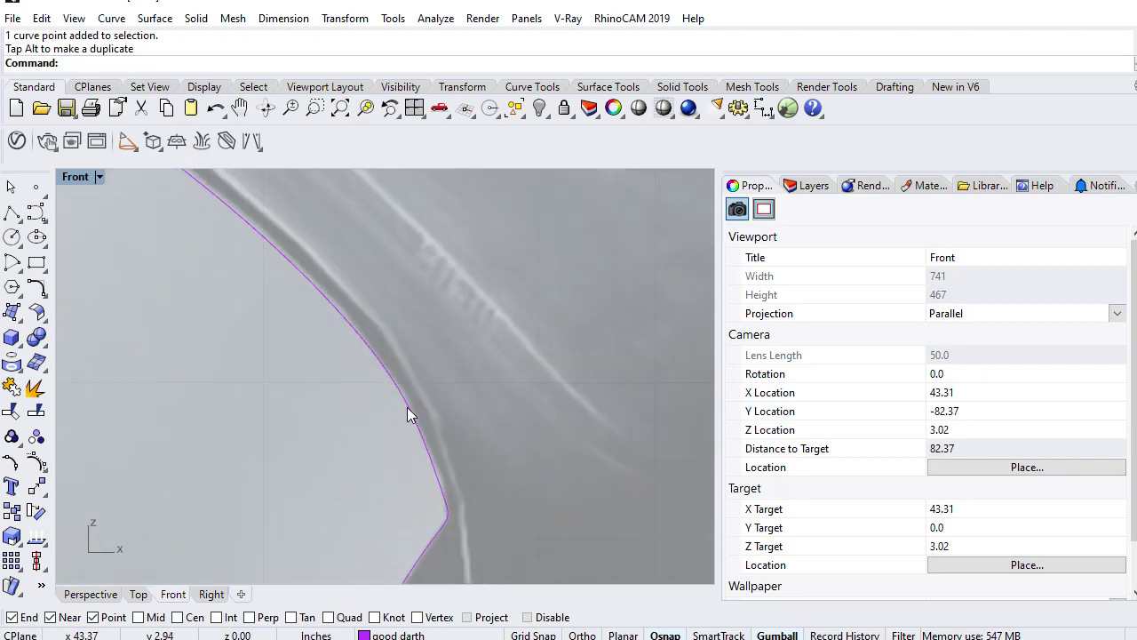
{"action": "left_click", "coordinate": [407, 400]}
{"action": "right_click_drag", "start_coordinate": [471, 404], "coordinate": [554, 511]}
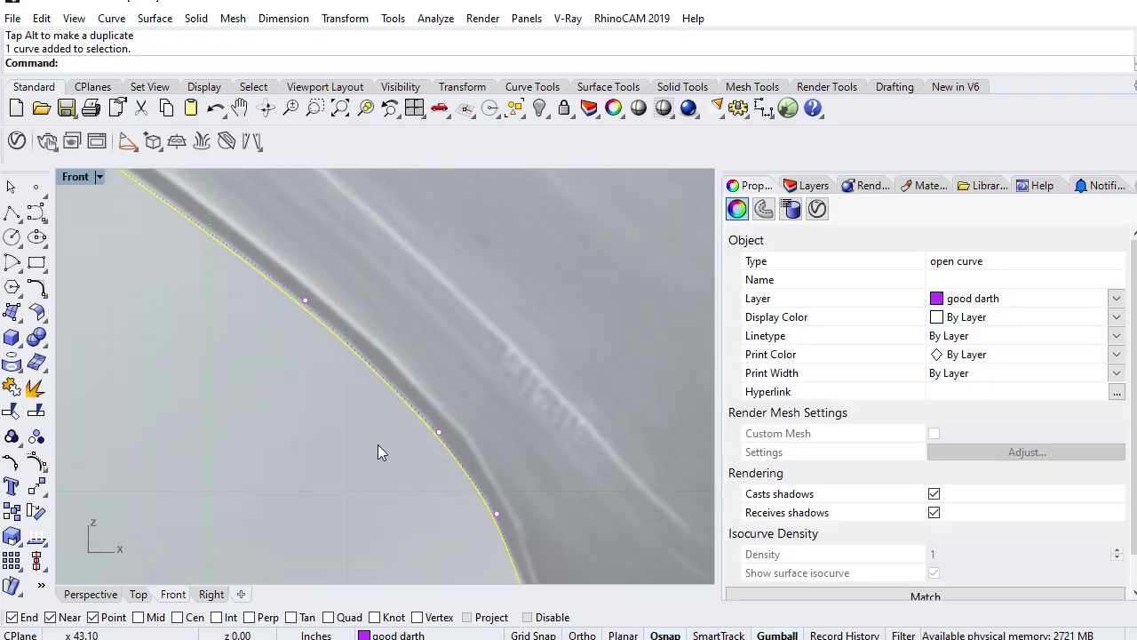
{"action": "right_click_drag", "start_coordinate": [301, 404], "coordinate": [424, 498]}
{"action": "right_click_drag", "start_coordinate": [352, 412], "coordinate": [367, 509]}
{"action": "scroll", "coordinate": [435, 497], "scroll_direction": "up", "scroll_amount": 8}
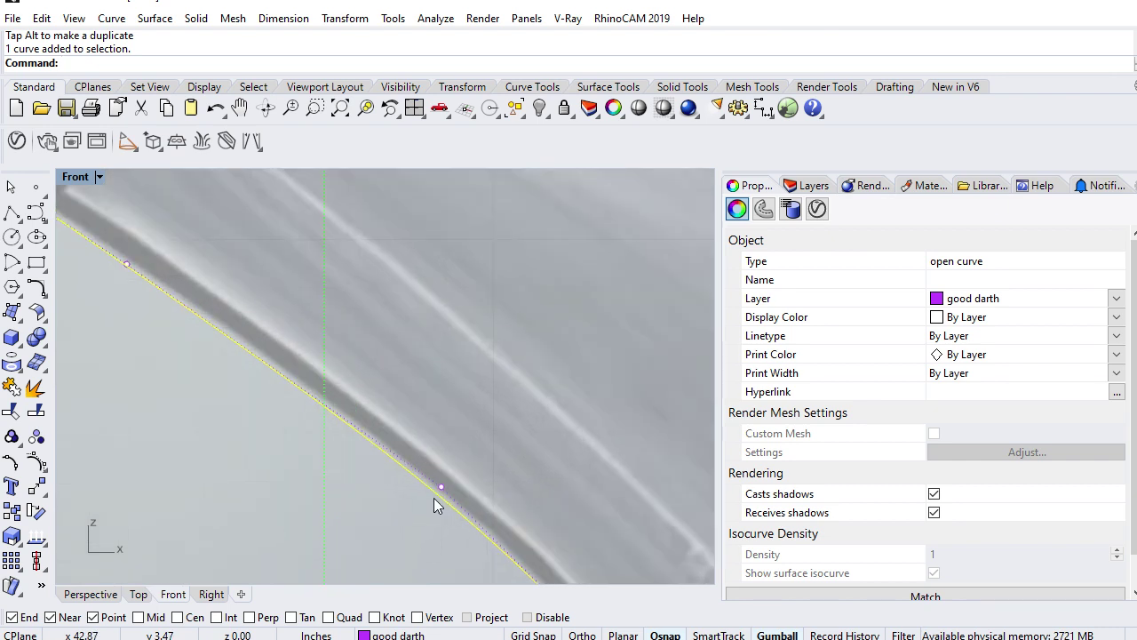
{"action": "left_click", "coordinate": [446, 480]}
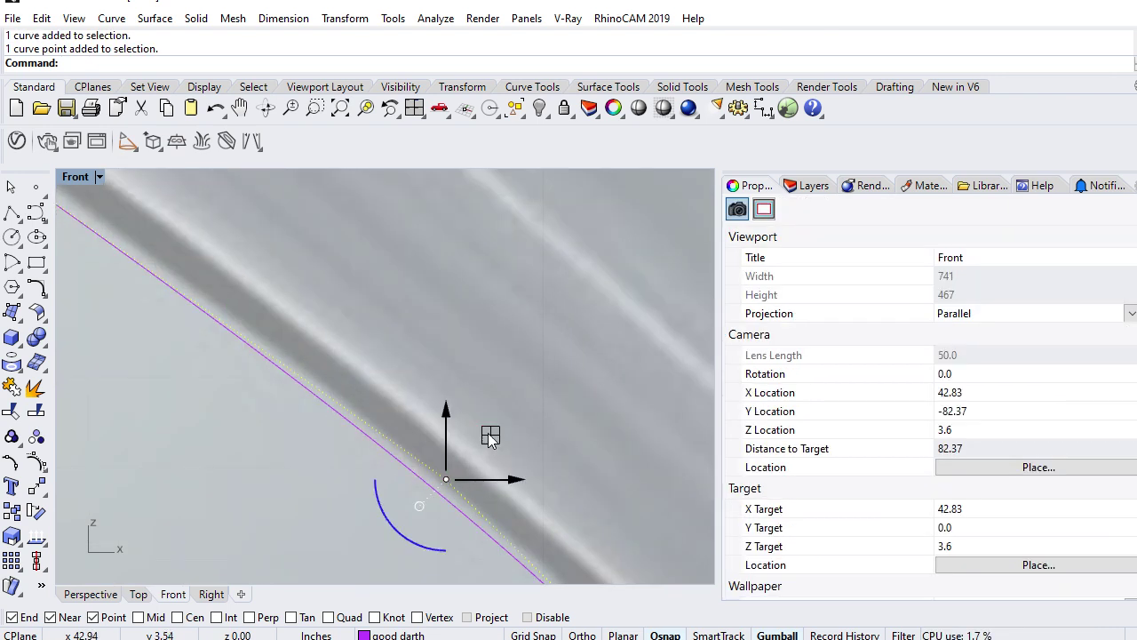
{"action": "left_click_drag", "start_coordinate": [489, 433], "coordinate": [498, 427]}
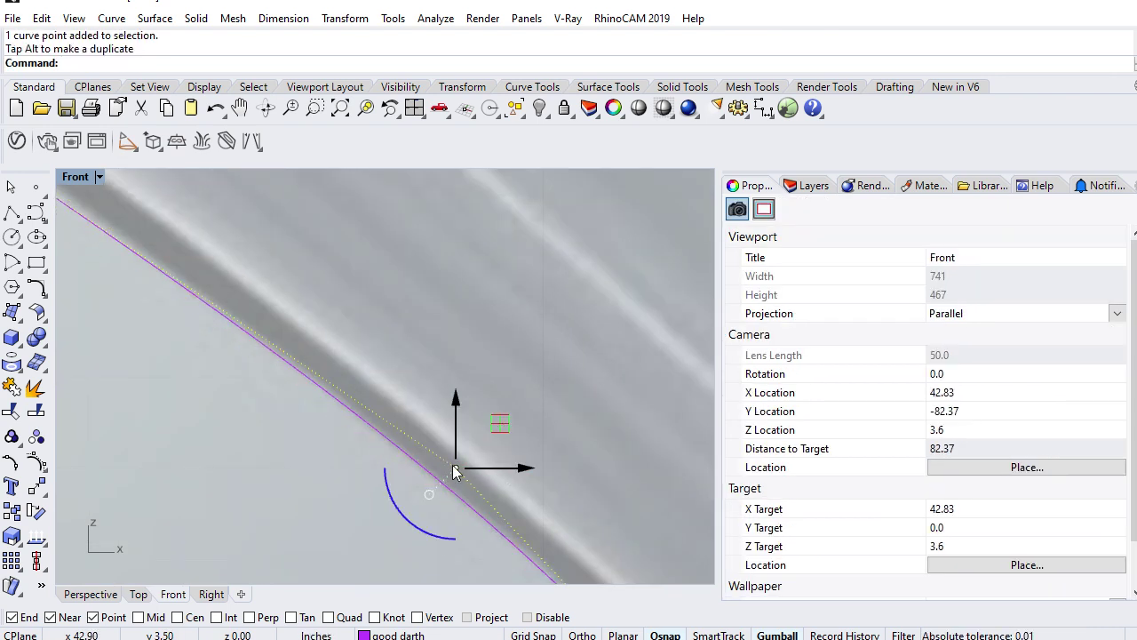
- Move the next control point further up the straight diagonal edge slightly inward onto the dark border
{"action": "right_click_drag", "start_coordinate": [291, 424], "coordinate": [437, 487]}
{"action": "right_click_drag", "start_coordinate": [314, 409], "coordinate": [400, 491]}
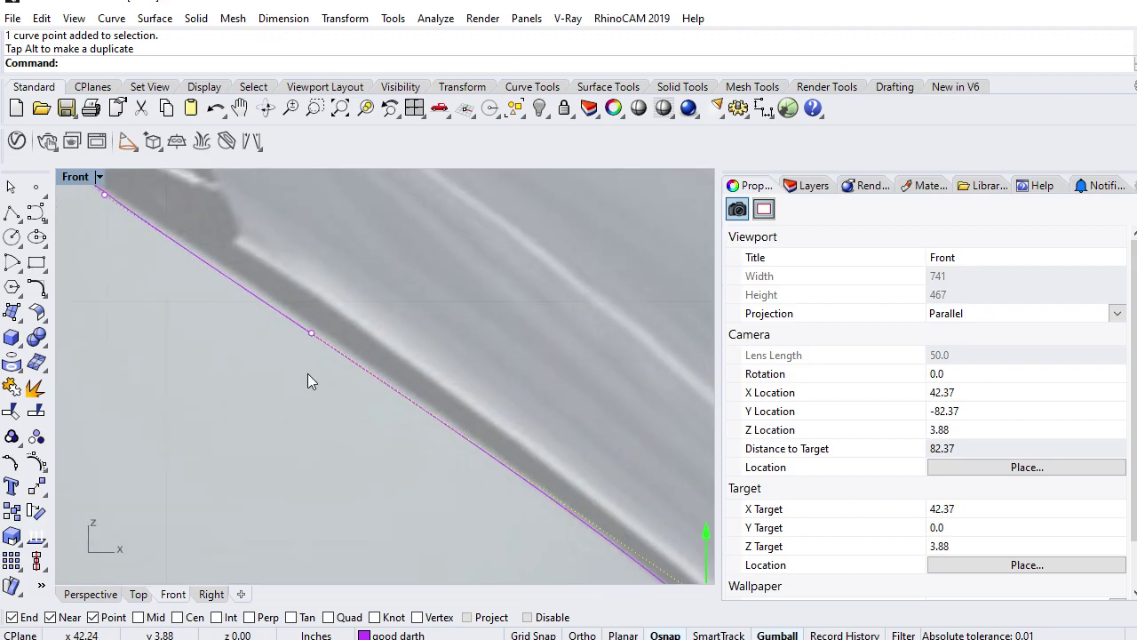
{"action": "left_click", "coordinate": [310, 332]}
{"action": "left_click_drag", "start_coordinate": [356, 288], "coordinate": [361, 281]}
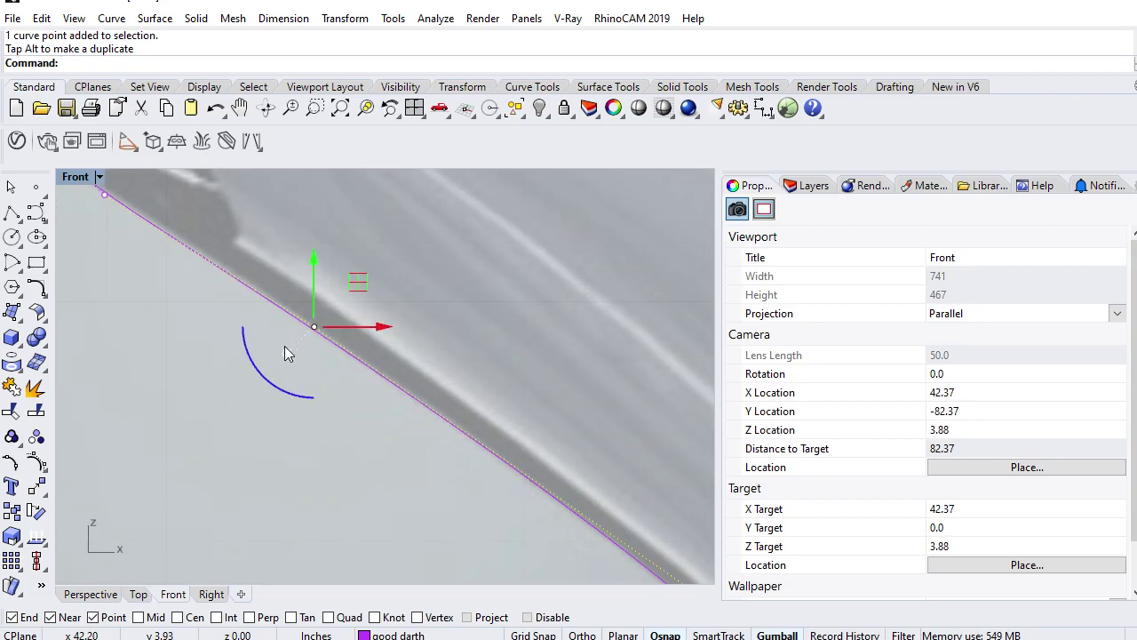
{"action": "right_click_drag", "start_coordinate": [285, 346], "coordinate": [310, 331]}
{"action": "scroll", "coordinate": [311, 326], "scroll_direction": "up", "scroll_amount": 5}
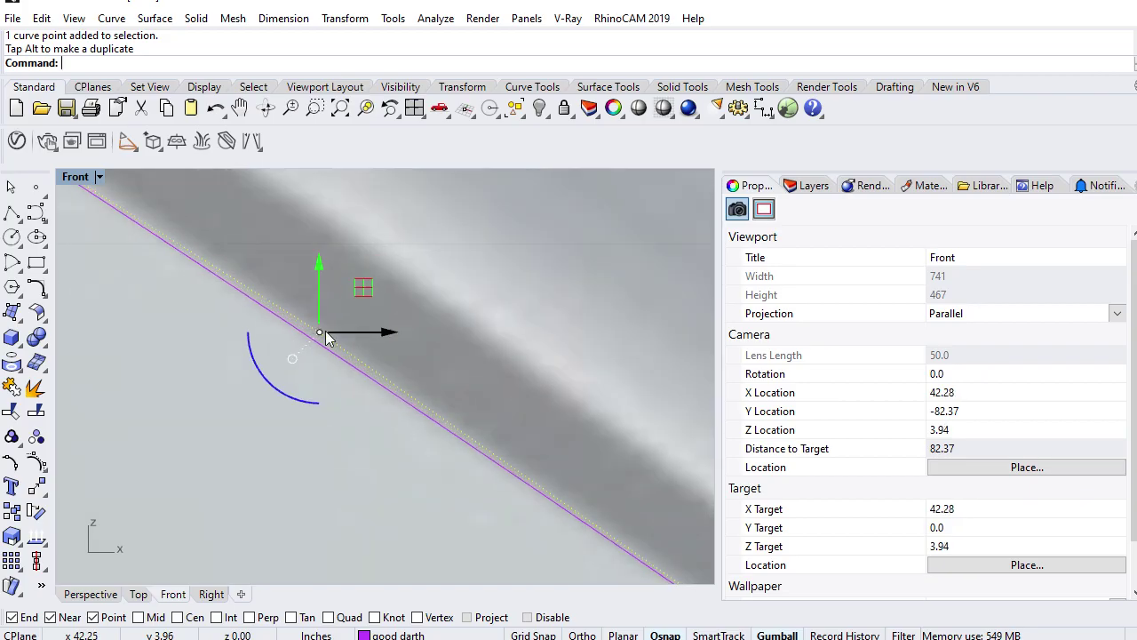
- Delete the surplus control point just below the bend atop the straight diagonal edge and nudge the bend's point inward to fit
{"action": "scroll", "coordinate": [318, 383], "scroll_direction": "down", "scroll_amount": 5}
{"action": "scroll", "coordinate": [323, 421], "scroll_direction": "down", "scroll_amount": 6}
{"action": "right_click_drag", "start_coordinate": [221, 403], "coordinate": [402, 457]}
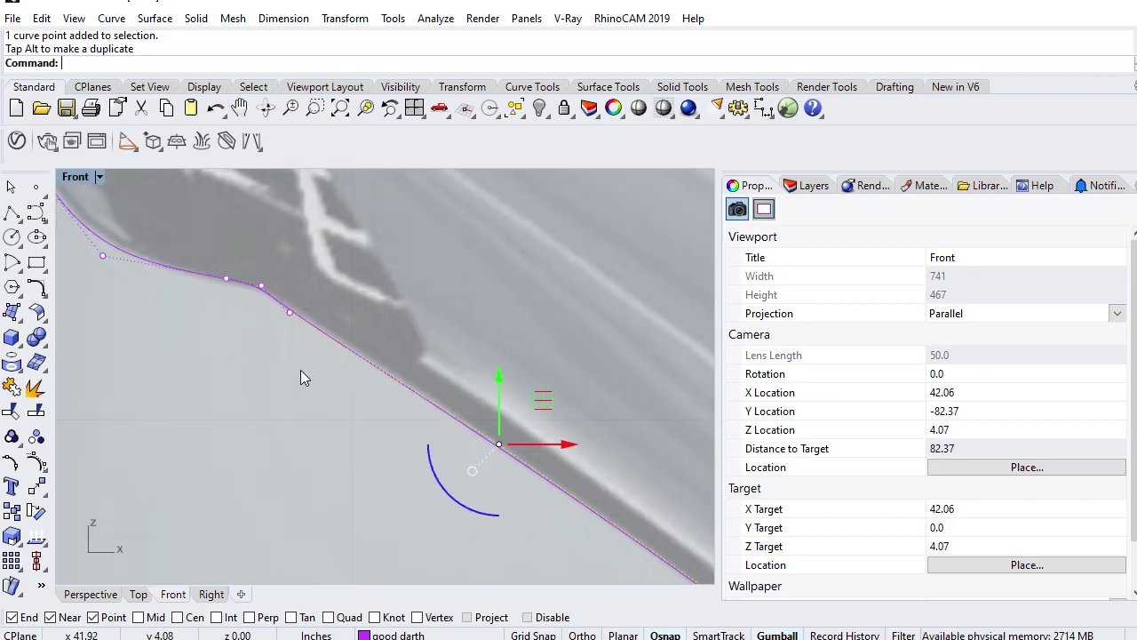
{"action": "scroll", "coordinate": [279, 323], "scroll_direction": "up", "scroll_amount": 4}
{"action": "right_click_drag", "start_coordinate": [279, 323], "coordinate": [295, 396]}
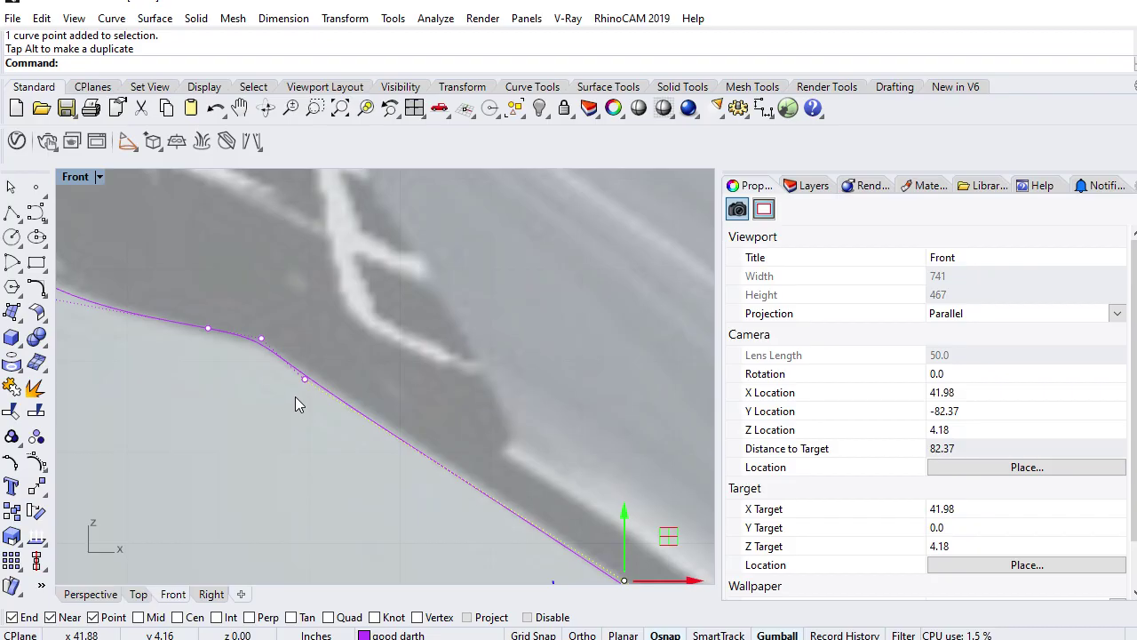
{"action": "left_click", "coordinate": [304, 379]}
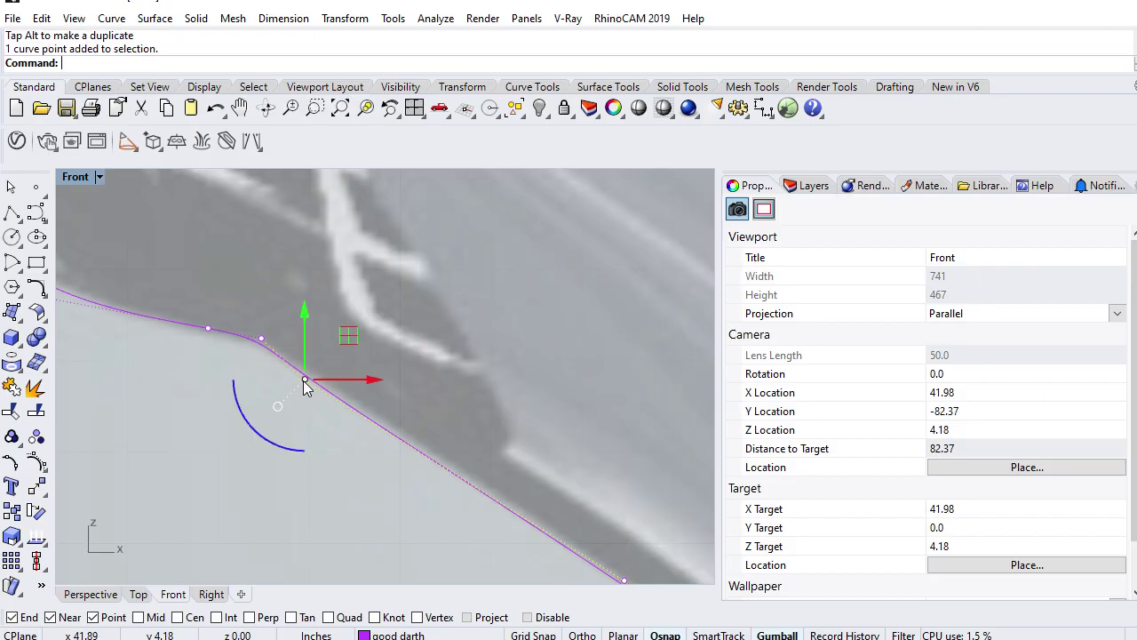
{"action": "key", "text": "Delete"}
{"action": "left_click", "coordinate": [262, 339]}
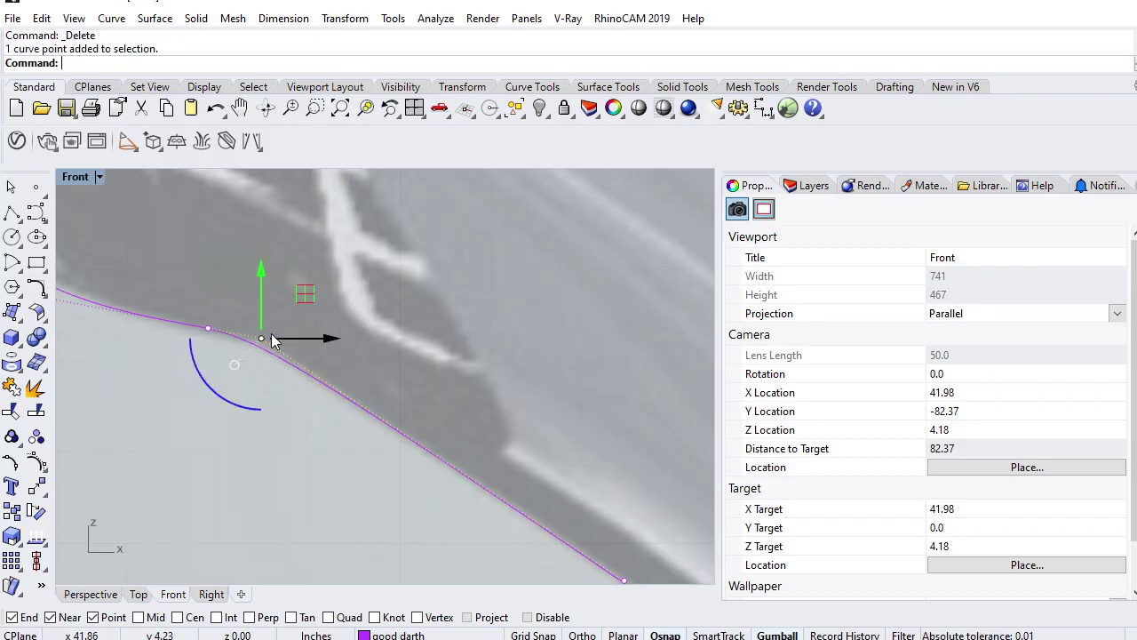
{"action": "left_click_drag", "start_coordinate": [310, 295], "coordinate": [318, 296]}
- Move the lower control point of the mask's rounded snout tip slightly down and outward to match the reference
{"action": "scroll", "coordinate": [173, 397], "scroll_direction": "down", "scroll_amount": 6}
{"action": "right_click_drag", "start_coordinate": [174, 400], "coordinate": [362, 450]}
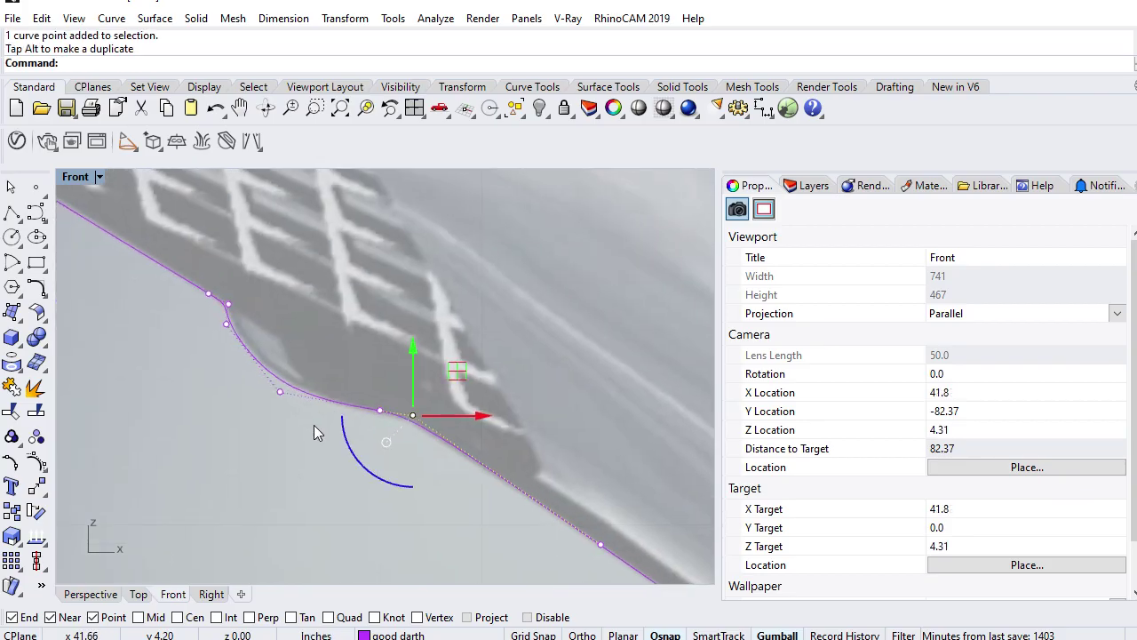
{"action": "scroll", "coordinate": [240, 351], "scroll_direction": "up", "scroll_amount": 2}
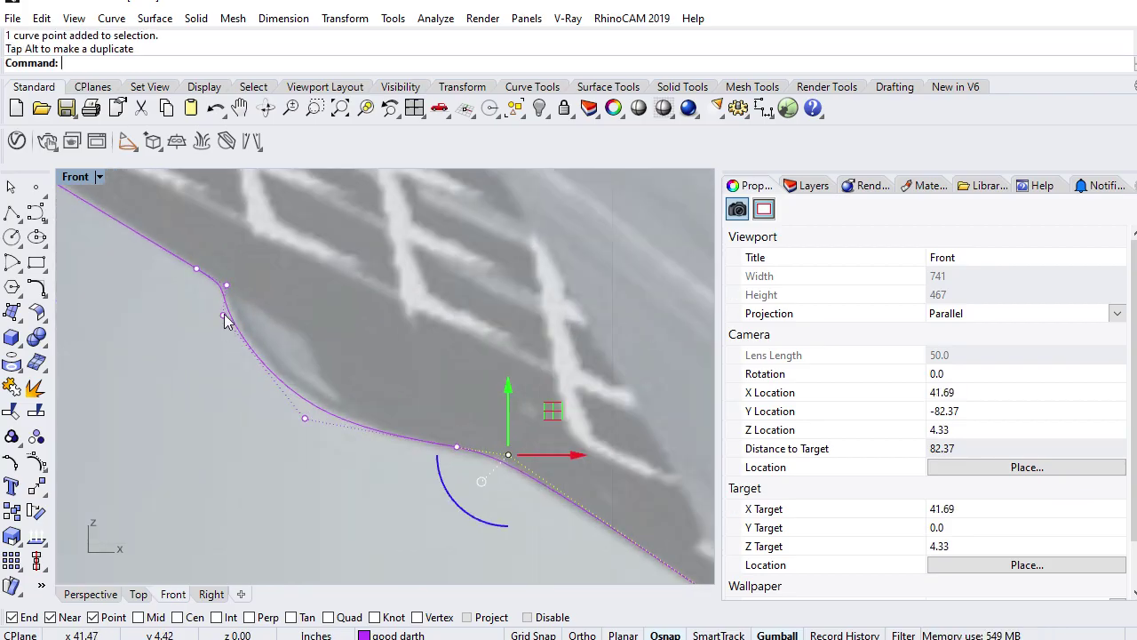
{"action": "scroll", "coordinate": [206, 340], "scroll_direction": "down", "scroll_amount": 3}
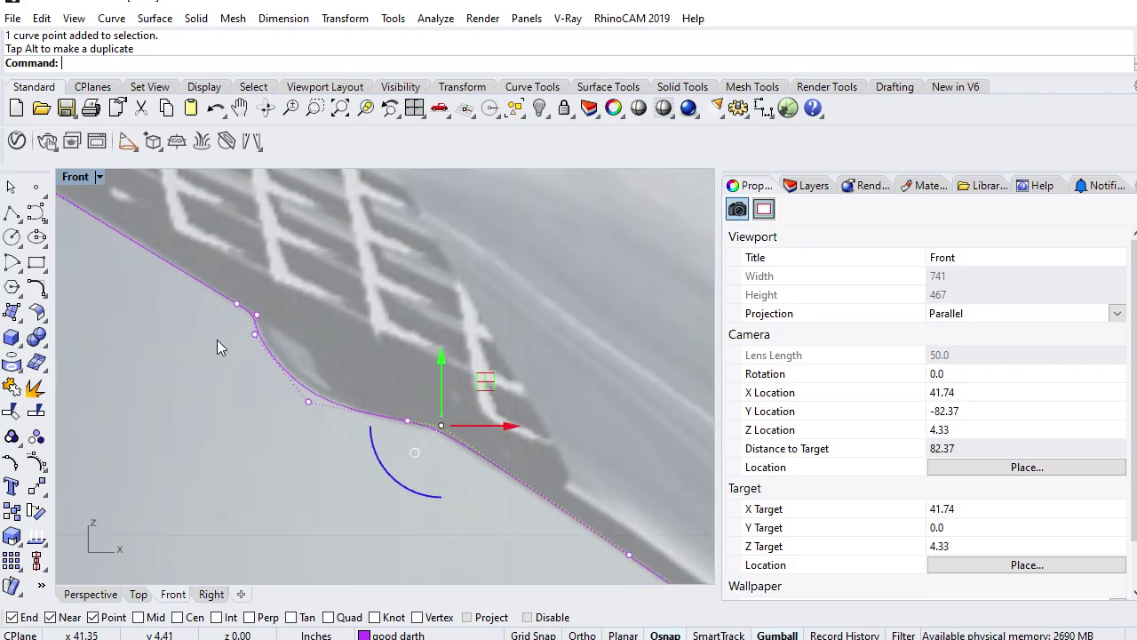
{"action": "right_click_drag", "start_coordinate": [217, 339], "coordinate": [317, 474]}
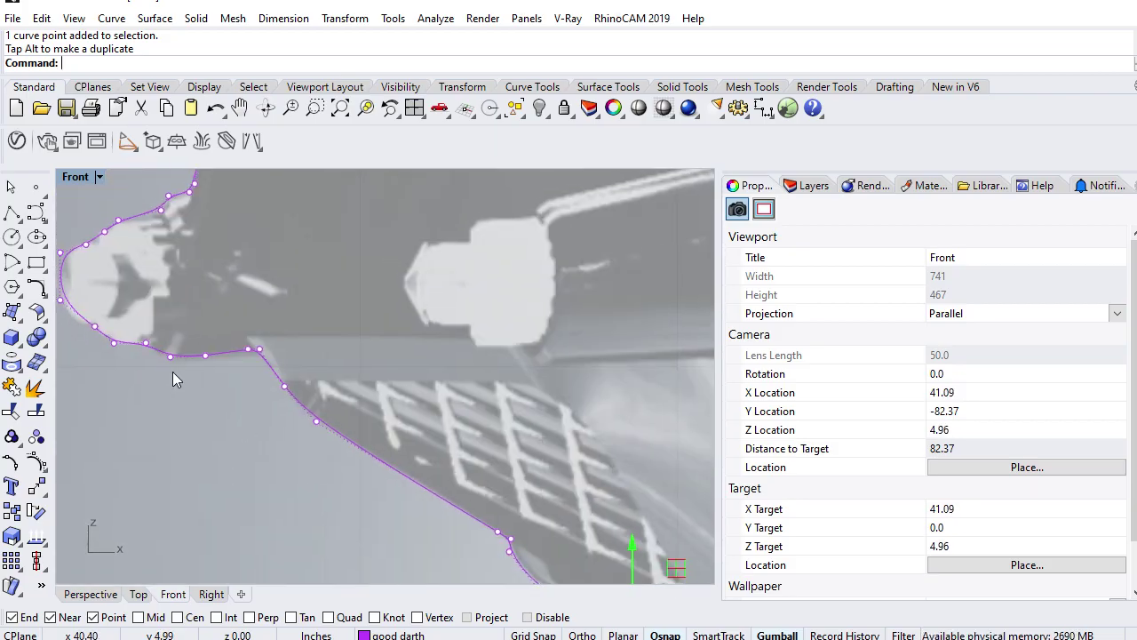
{"action": "right_click_drag", "start_coordinate": [140, 359], "coordinate": [257, 424]}
{"action": "scroll", "coordinate": [218, 400], "scroll_direction": "up", "scroll_amount": 2}
{"action": "scroll", "coordinate": [201, 396], "scroll_direction": "up", "scroll_amount": 2}
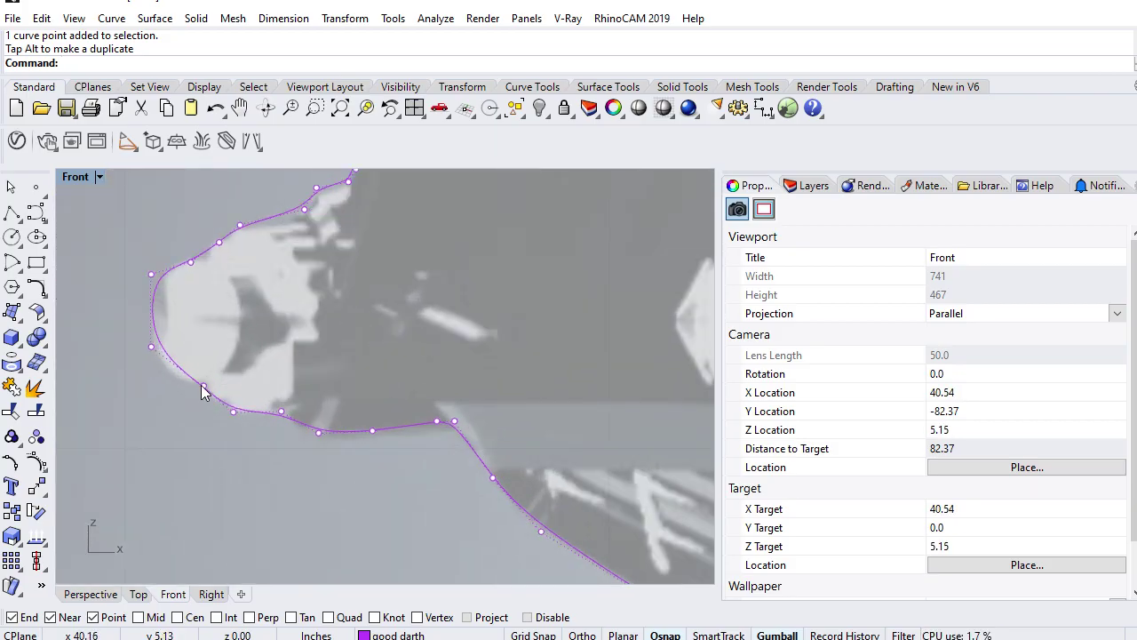
{"action": "left_click", "coordinate": [150, 348]}
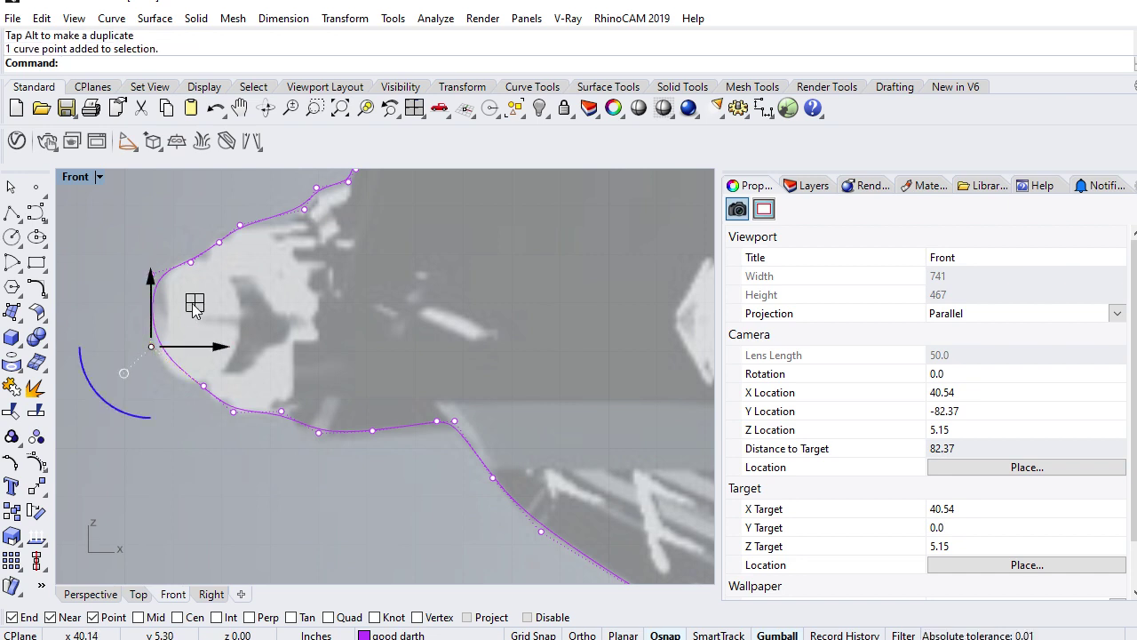
{"action": "left_click_drag", "start_coordinate": [193, 304], "coordinate": [186, 316]}
- Move the lower control point at the notch above the snout down and inward, and the upper one slightly outward
{"action": "right_click_drag", "start_coordinate": [226, 296], "coordinate": [228, 342]}
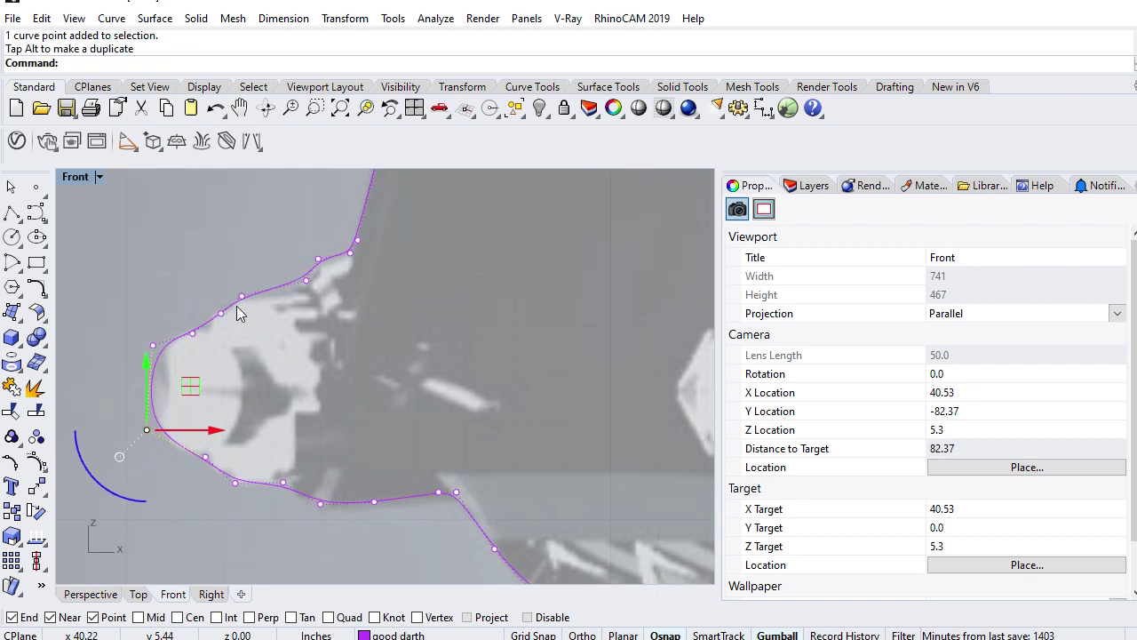
{"action": "left_click", "coordinate": [308, 281]}
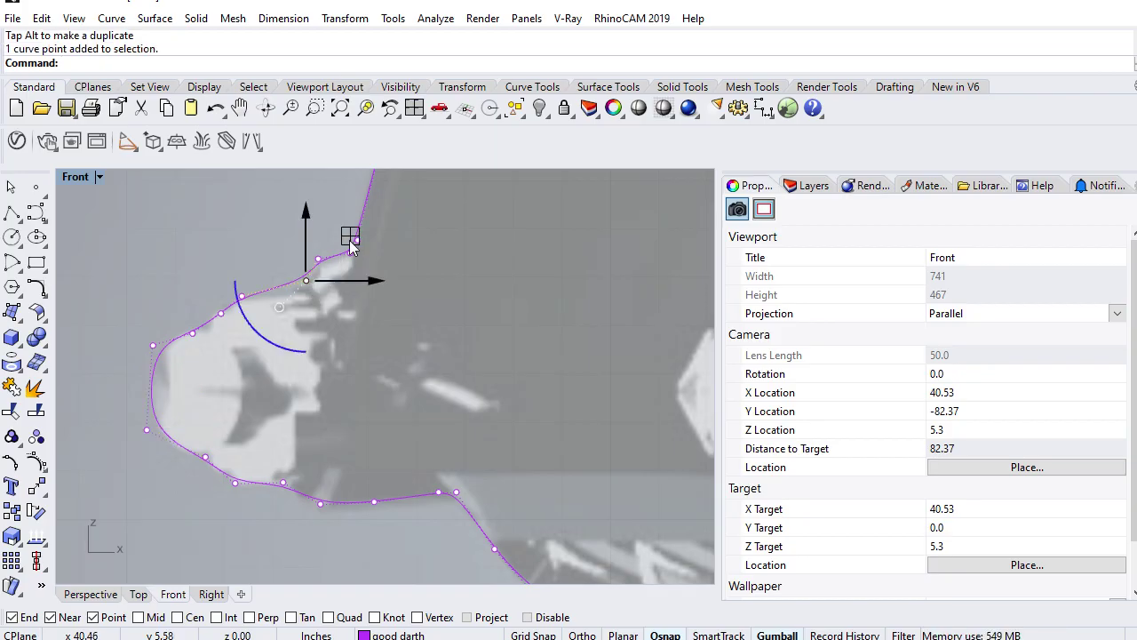
{"action": "left_click_drag", "start_coordinate": [352, 245], "coordinate": [356, 246]}
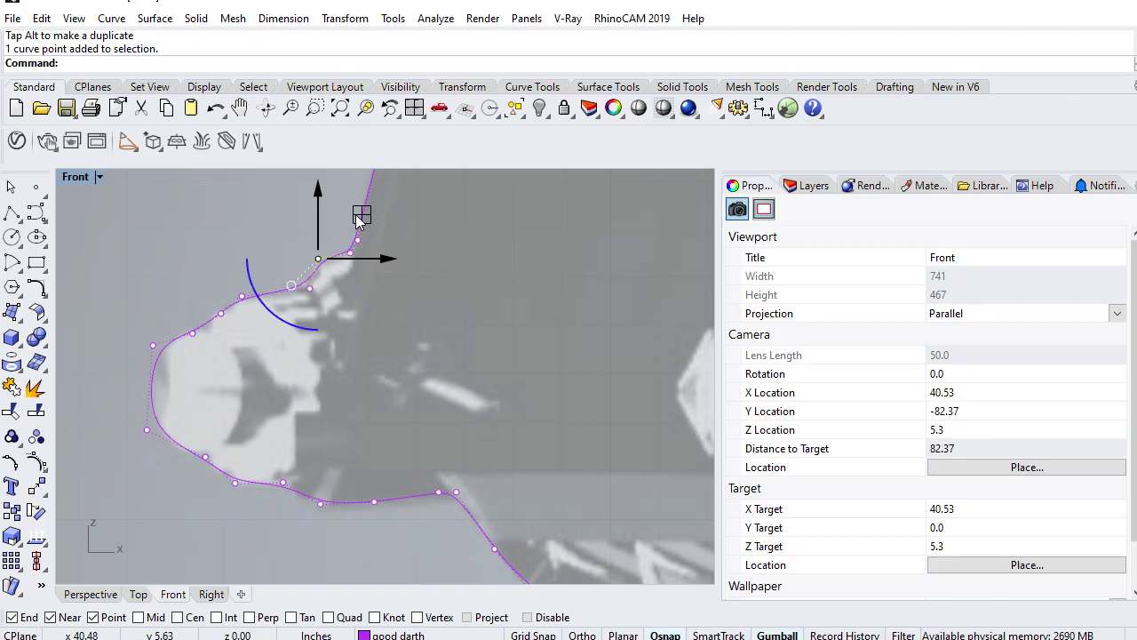
{"action": "left_click_drag", "start_coordinate": [356, 215], "coordinate": [352, 213]}
- Move the control point midway along the slanted face edge above the snout outward onto the image edge
{"action": "scroll", "coordinate": [402, 247], "scroll_direction": "down", "scroll_amount": 6}
{"action": "right_click_drag", "start_coordinate": [405, 265], "coordinate": [387, 304]}
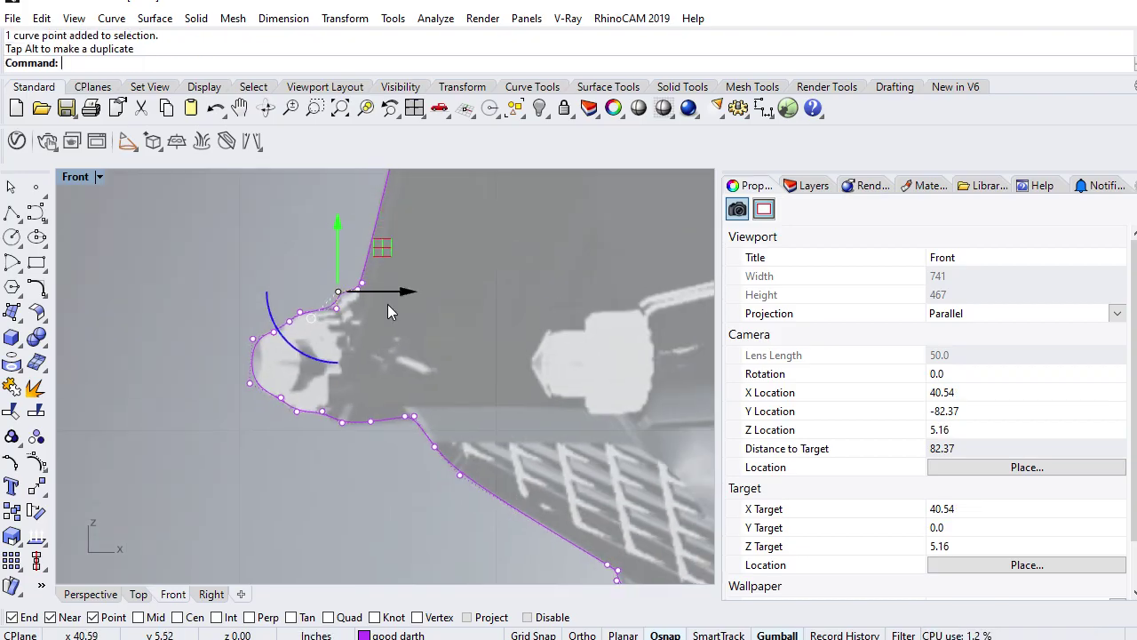
{"action": "scroll", "coordinate": [344, 386], "scroll_direction": "up", "scroll_amount": 8}
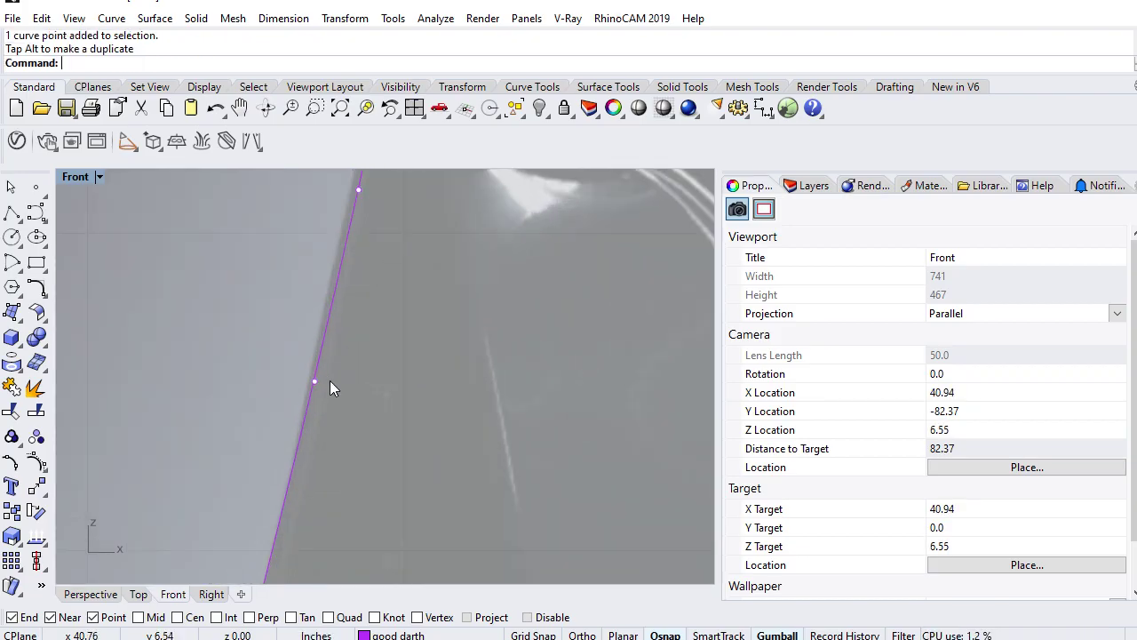
{"action": "left_click", "coordinate": [315, 380]}
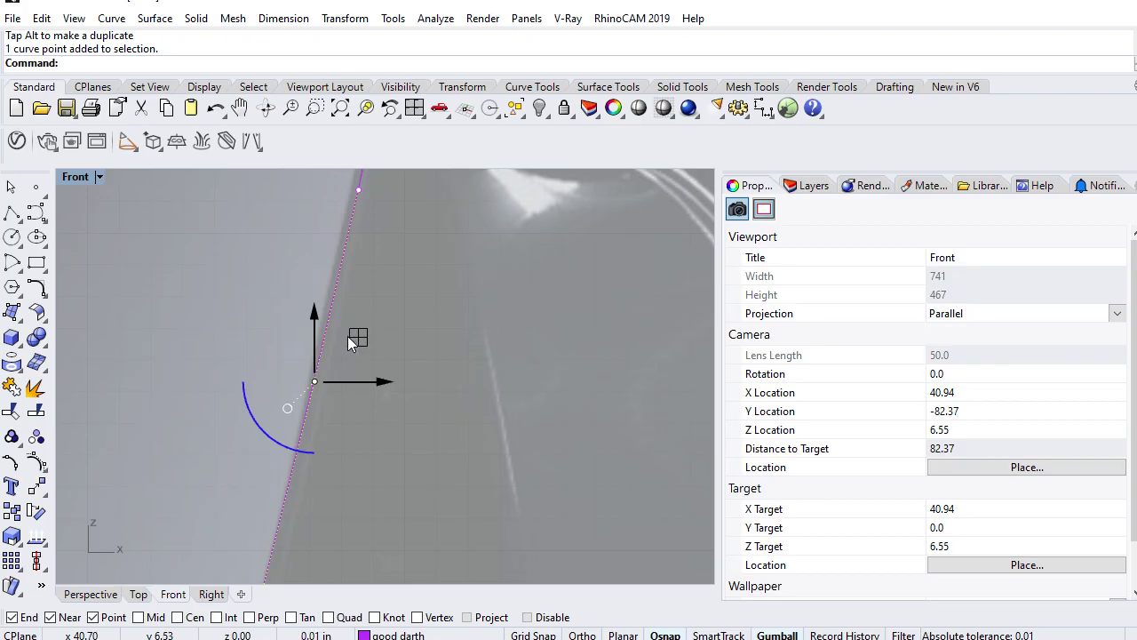
{"action": "left_click_drag", "start_coordinate": [349, 337], "coordinate": [342, 339]}
- Move the control point just below the bend between the slanted and vertical face edges up and outward
{"action": "right_click_drag", "start_coordinate": [428, 335], "coordinate": [440, 534]}
{"action": "right_click_drag", "start_coordinate": [376, 400], "coordinate": [385, 459]}
{"action": "left_click", "coordinate": [389, 459]}
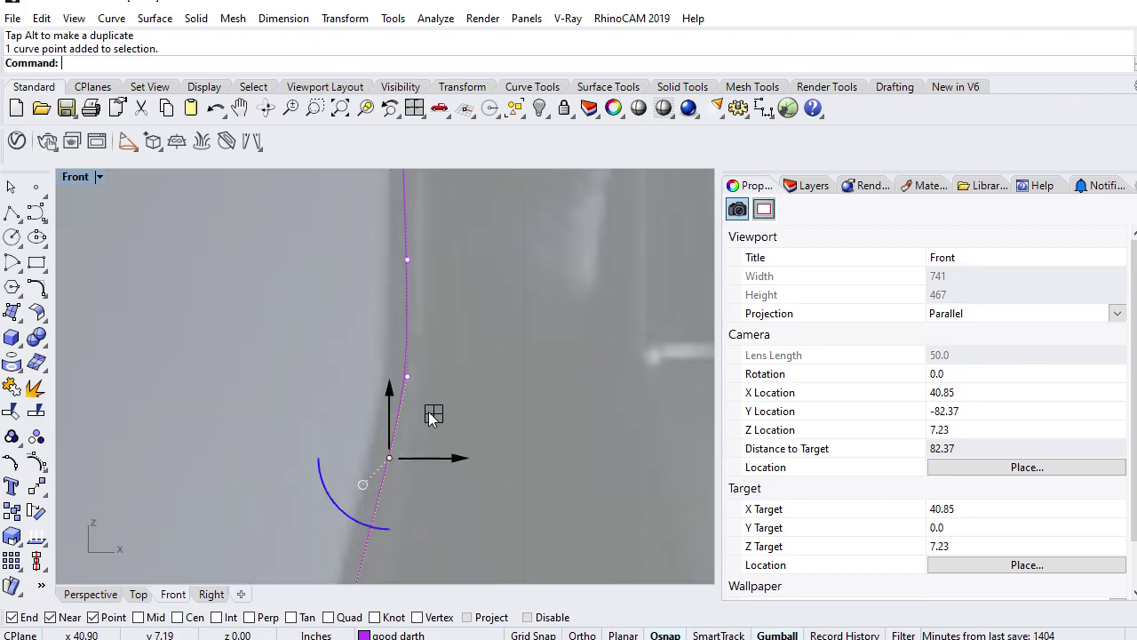
{"action": "left_click_drag", "start_coordinate": [429, 413], "coordinate": [421, 402]}
- Move the control point above the face-edge bend and the point at the bend itself outward onto the image edge
{"action": "right_click_drag", "start_coordinate": [444, 398], "coordinate": [484, 490]}
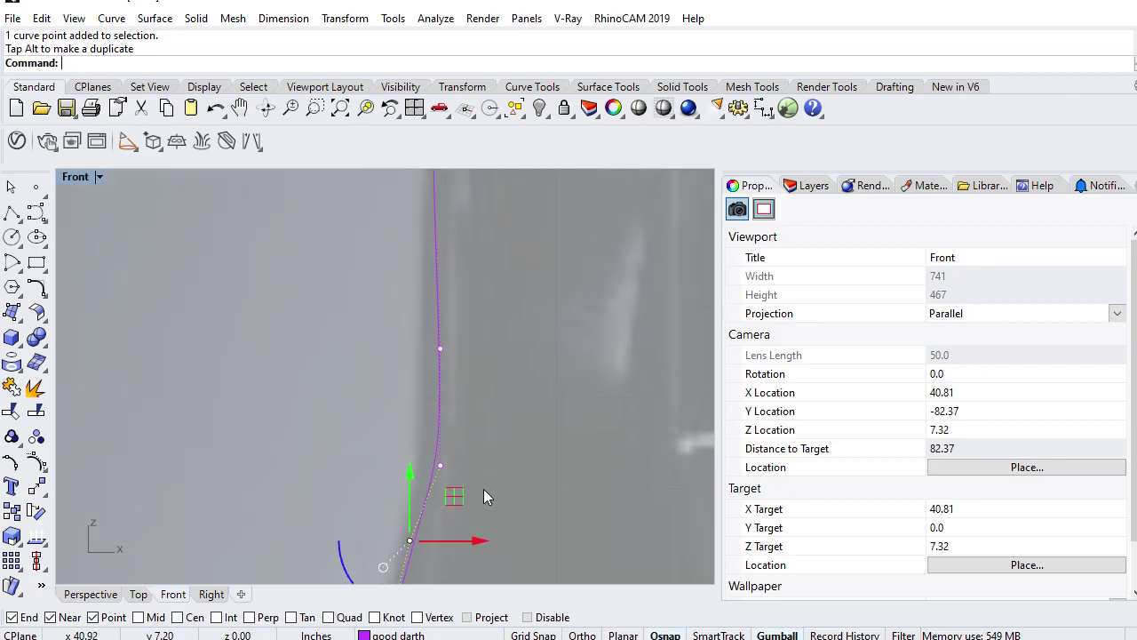
{"action": "left_click", "coordinate": [440, 349]}
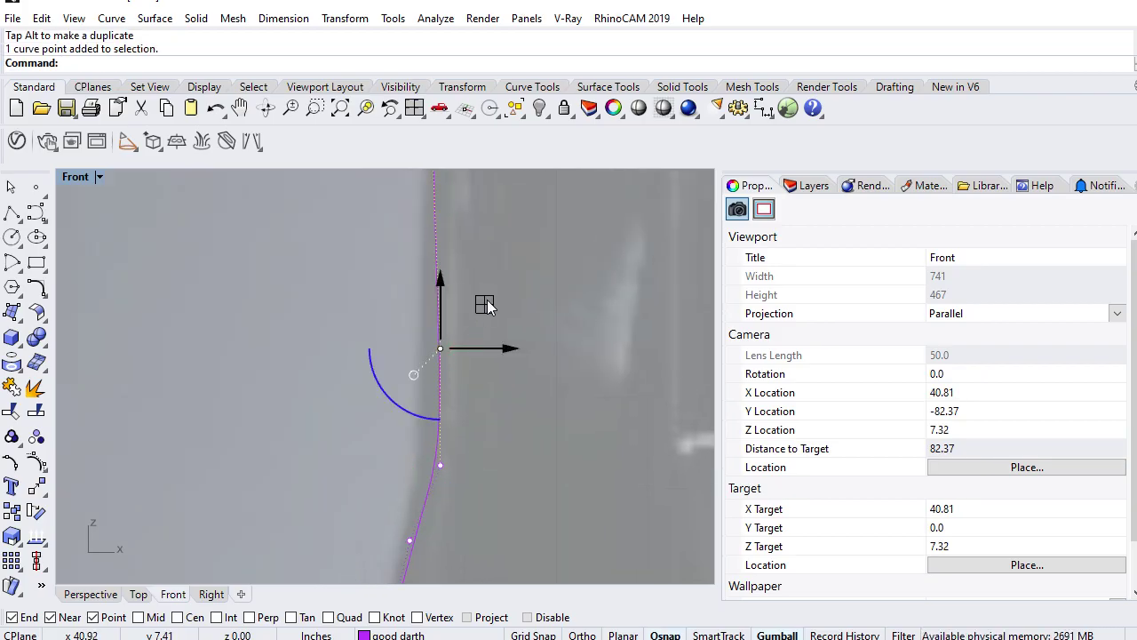
{"action": "left_click_drag", "start_coordinate": [484, 305], "coordinate": [469, 304]}
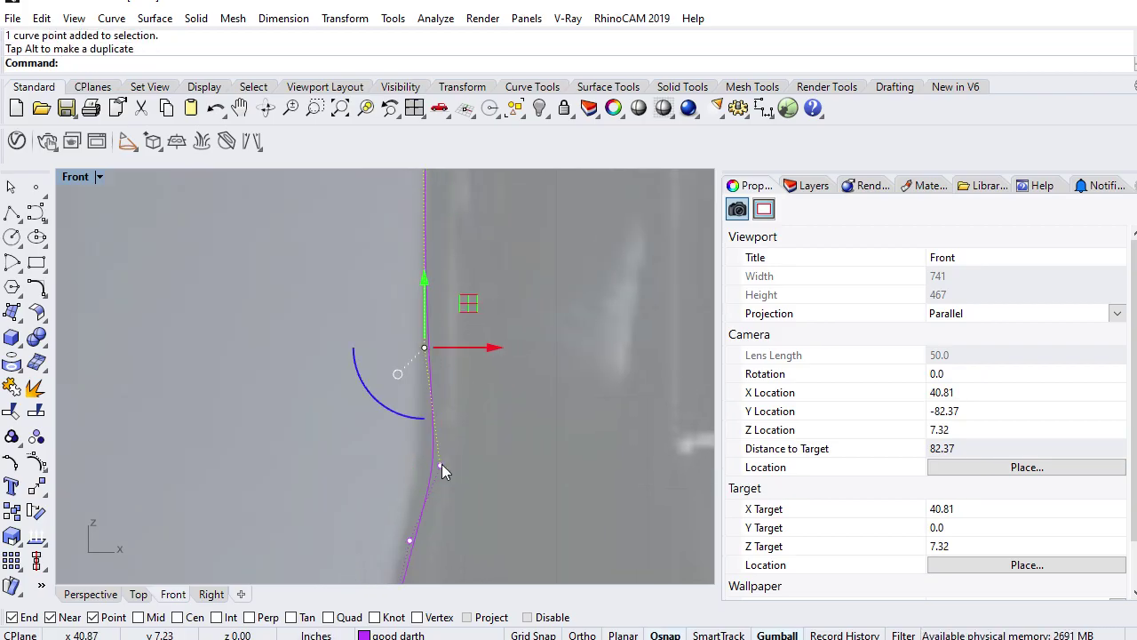
{"action": "left_click", "coordinate": [440, 466]}
{"action": "left_click_drag", "start_coordinate": [487, 424], "coordinate": [480, 419]}
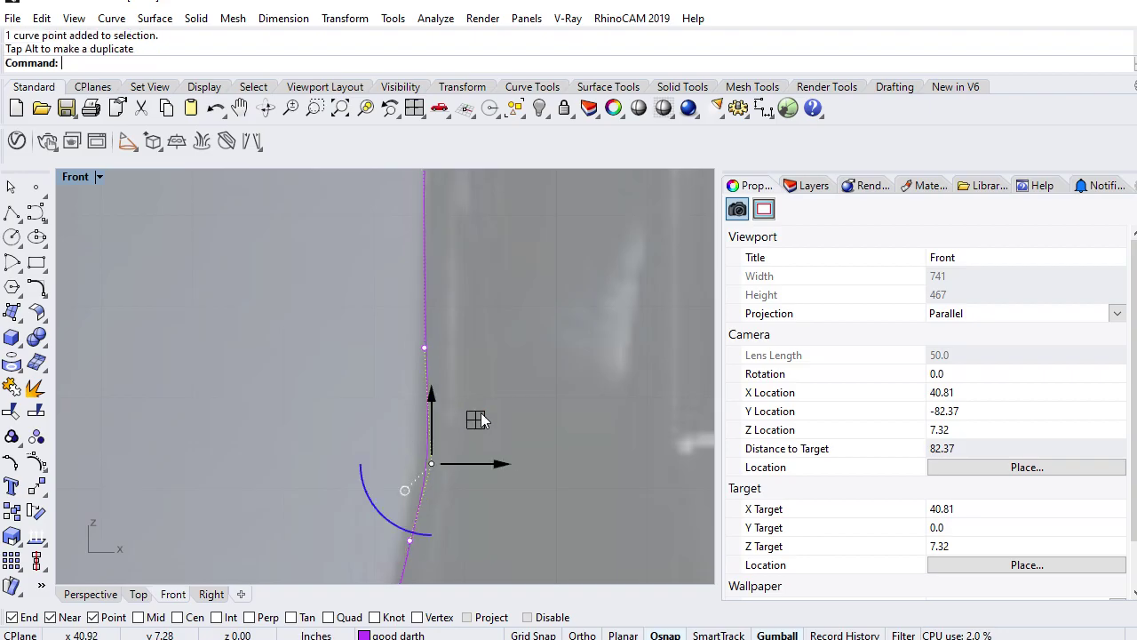
- Raise the control point at the rounded brow corner slightly outward and move the point below it down and inward
{"action": "scroll", "coordinate": [496, 387], "scroll_direction": "down", "scroll_amount": 5}
{"action": "right_click_drag", "start_coordinate": [507, 373], "coordinate": [448, 563]}
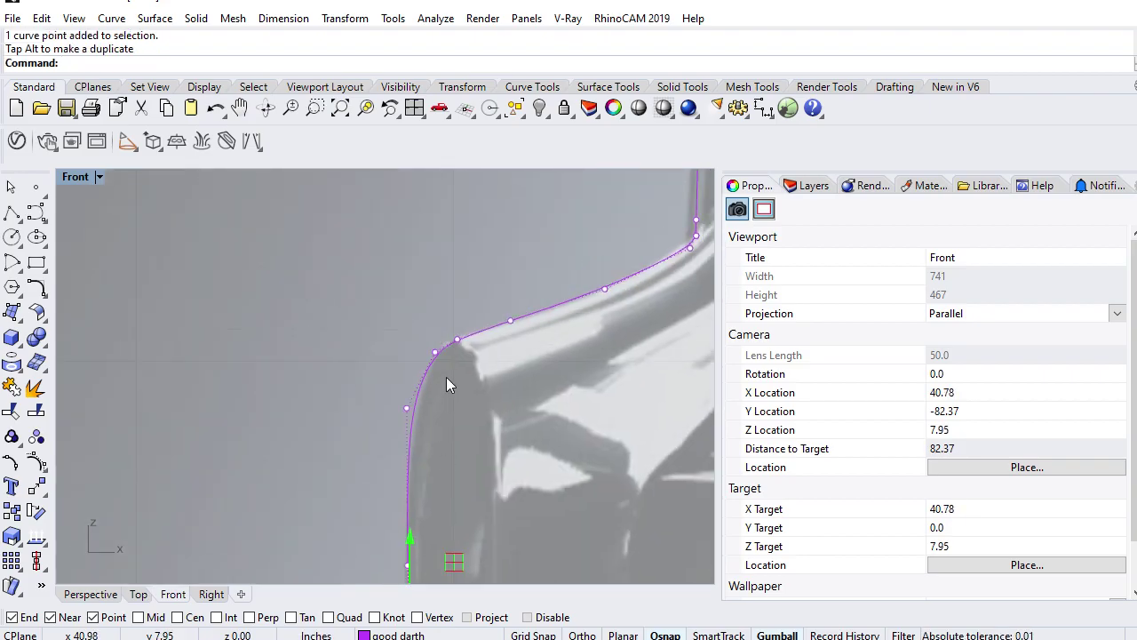
{"action": "scroll", "coordinate": [446, 377], "scroll_direction": "up", "scroll_amount": 4}
{"action": "left_click", "coordinate": [428, 343]}
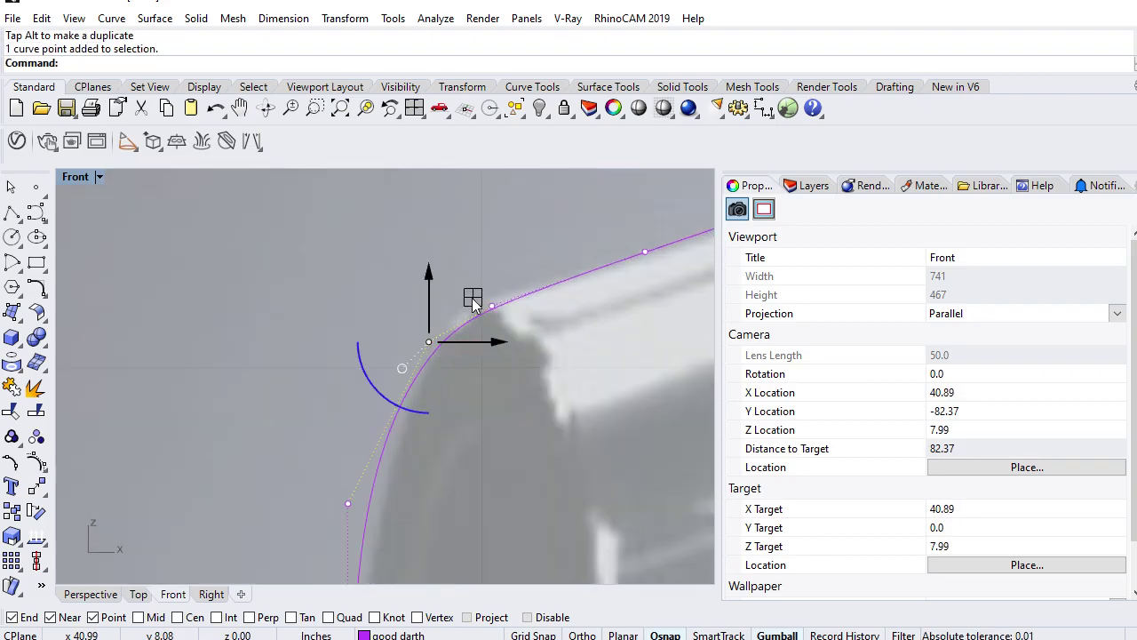
{"action": "left_click_drag", "start_coordinate": [473, 299], "coordinate": [470, 287]}
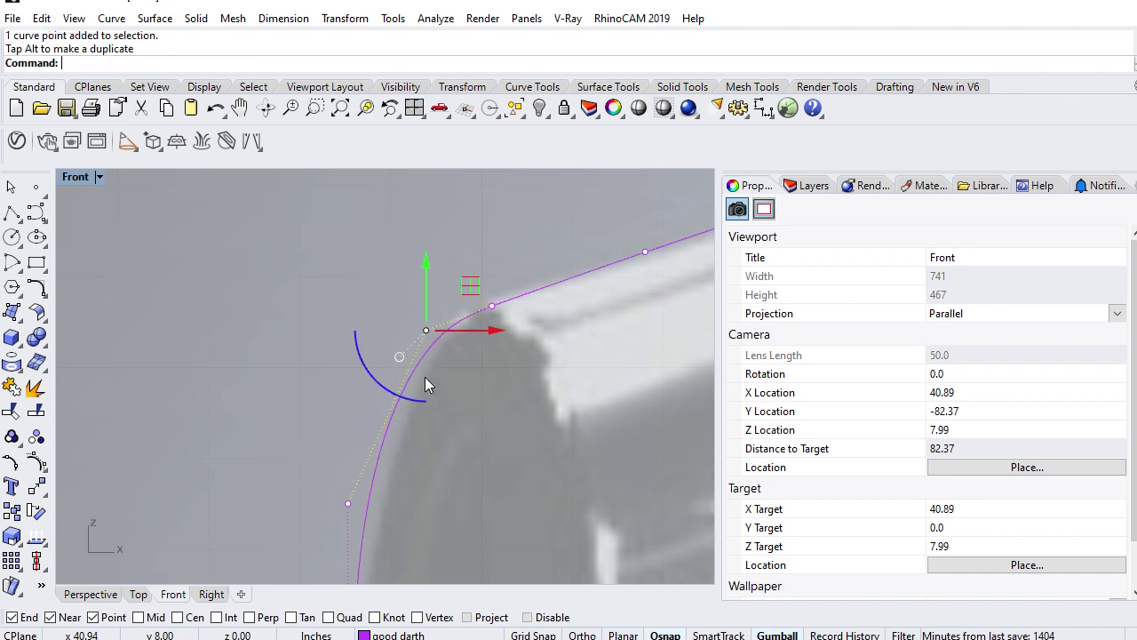
{"action": "left_click", "coordinate": [347, 503]}
{"action": "left_click_drag", "start_coordinate": [392, 462], "coordinate": [407, 483]}
- Adjust the control points at the inner corner where the sloped snout top meets the vertical eye edge to follow the image
{"action": "right_click_drag", "start_coordinate": [508, 431], "coordinate": [387, 495]}
{"action": "scroll", "coordinate": [497, 447], "scroll_direction": "down", "scroll_amount": 6}
{"action": "right_click_drag", "start_coordinate": [495, 441], "coordinate": [326, 492]}
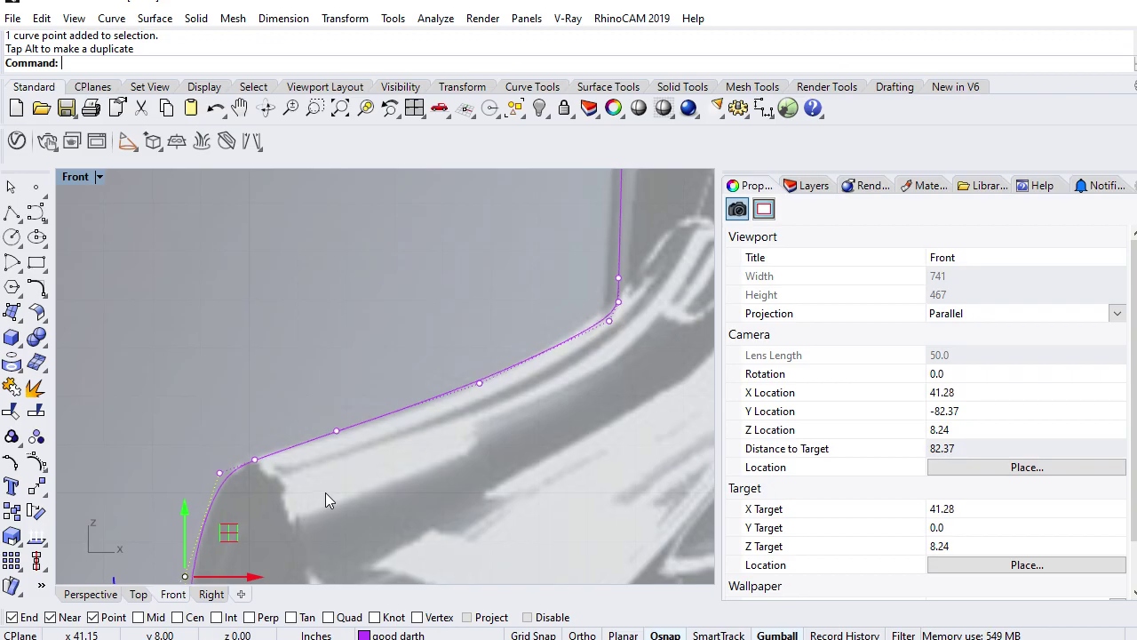
{"action": "right_click_drag", "start_coordinate": [483, 465], "coordinate": [314, 550]}
{"action": "right_click_drag", "start_coordinate": [454, 398], "coordinate": [430, 457]}
{"action": "scroll", "coordinate": [431, 443], "scroll_direction": "up", "scroll_amount": 2}
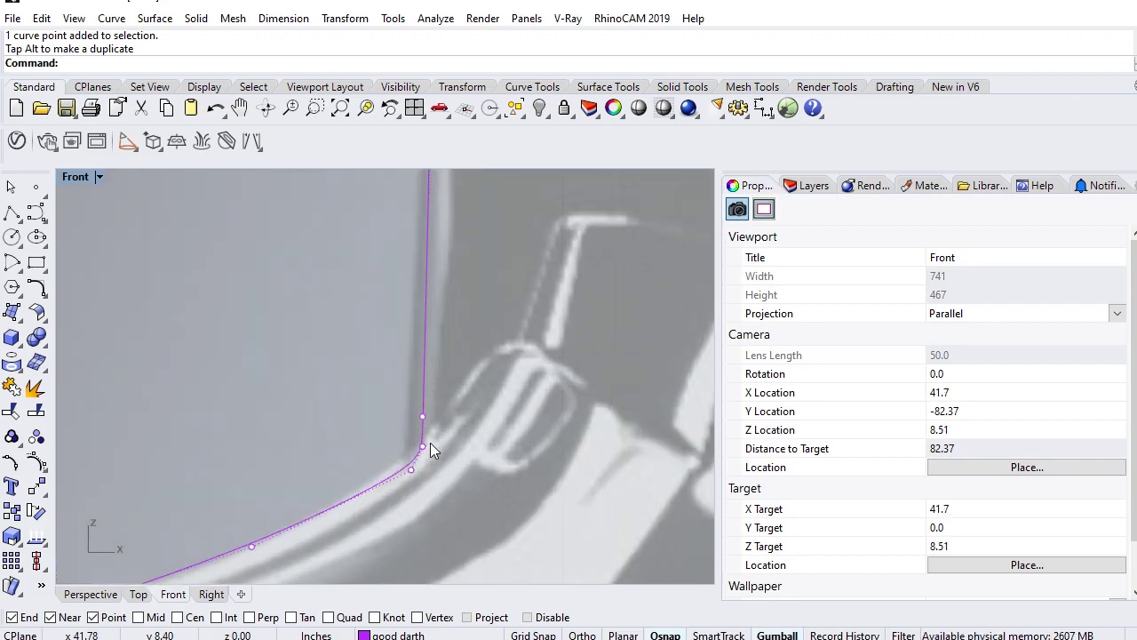
{"action": "left_click", "coordinate": [424, 448]}
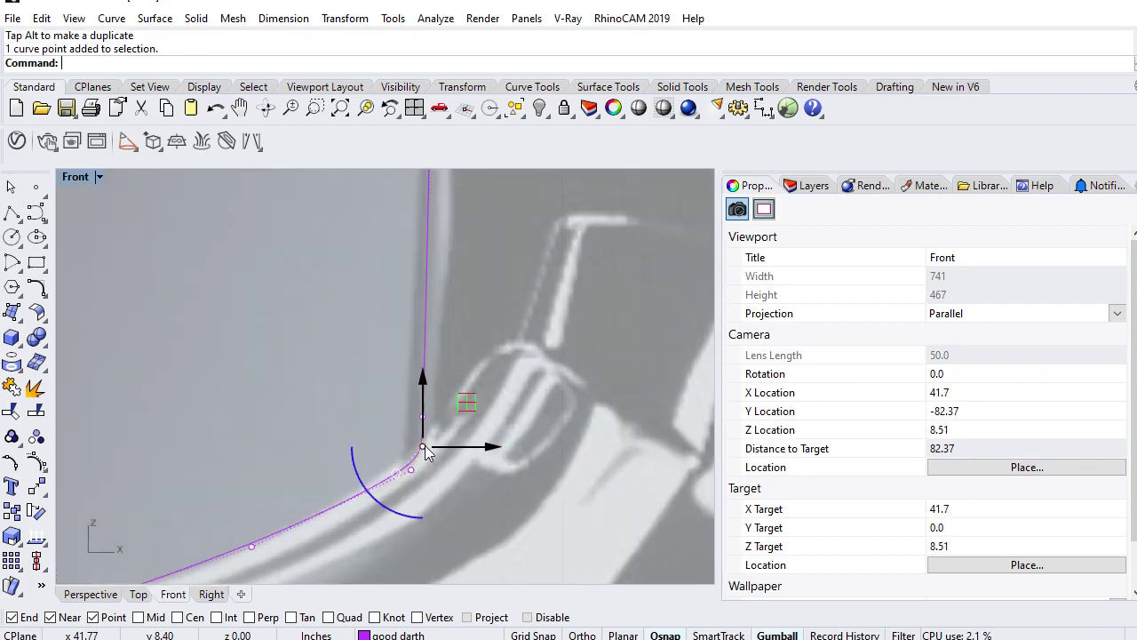
{"action": "left_click_drag", "start_coordinate": [424, 423], "coordinate": [453, 382]}
{"action": "scroll", "coordinate": [456, 437], "scroll_direction": "down", "scroll_amount": 4}
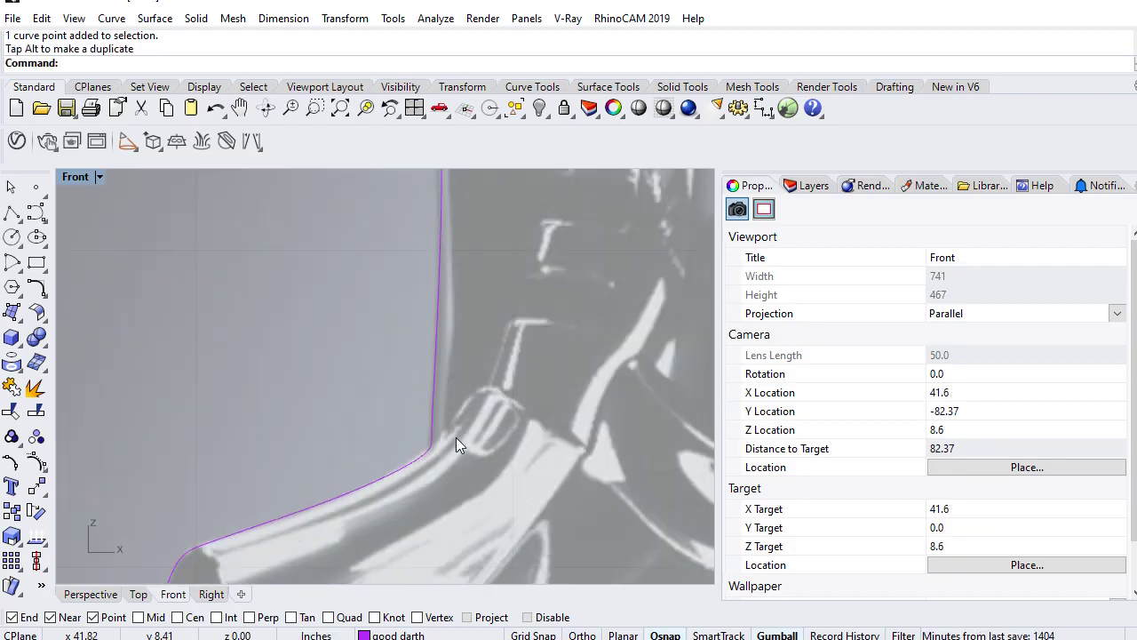
- Move the control point midway along the vertical eye edge slightly inward onto the image edge
{"action": "scroll", "coordinate": [435, 466], "scroll_direction": "up", "scroll_amount": 3}
{"action": "left_click", "coordinate": [410, 464]}
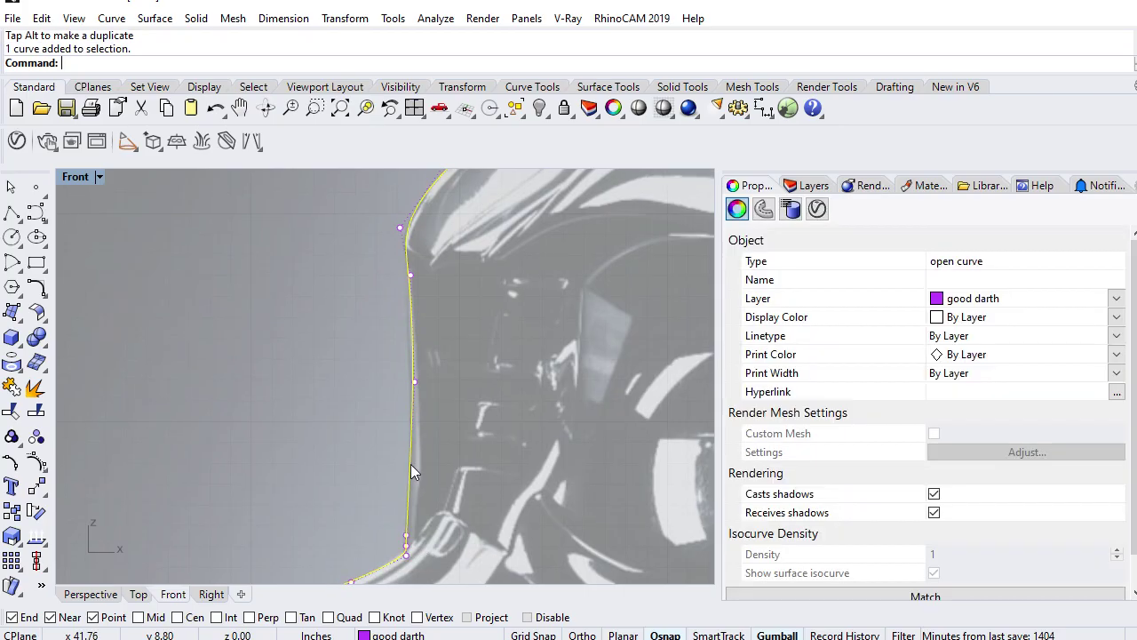
{"action": "scroll", "coordinate": [414, 384], "scroll_direction": "up", "scroll_amount": 1}
{"action": "left_click", "coordinate": [415, 383]}
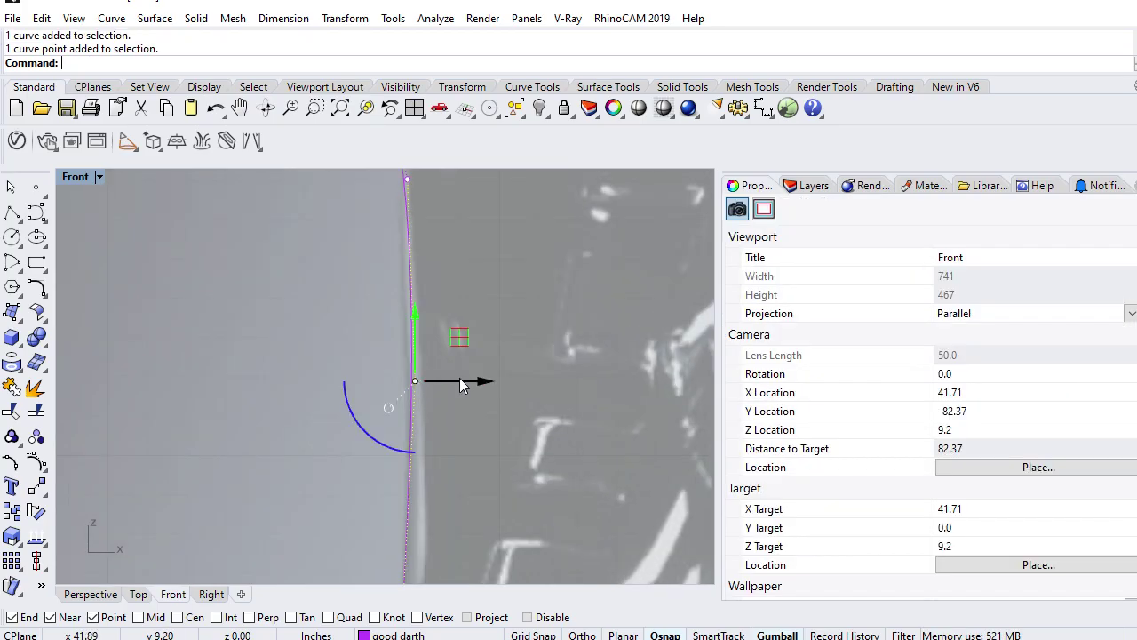
{"action": "left_click_drag", "start_coordinate": [459, 345], "coordinate": [466, 349]}
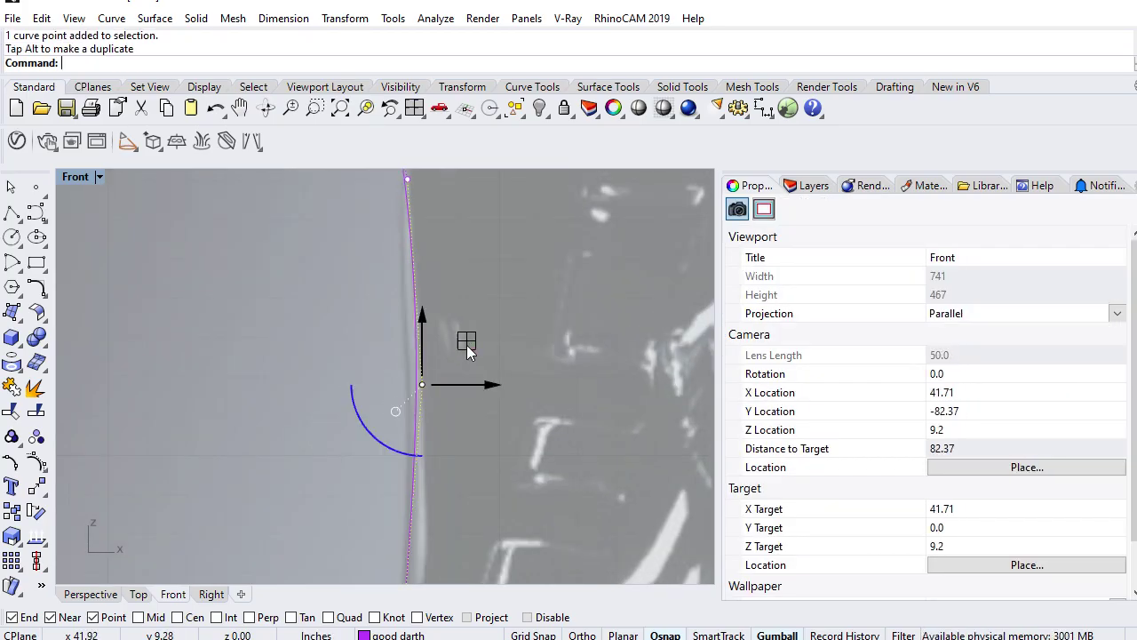
- Move the control point at the rounded brow bulge slightly down and outward, and nudge the point just below it inward
{"action": "right_click_drag", "start_coordinate": [494, 372], "coordinate": [442, 518]}
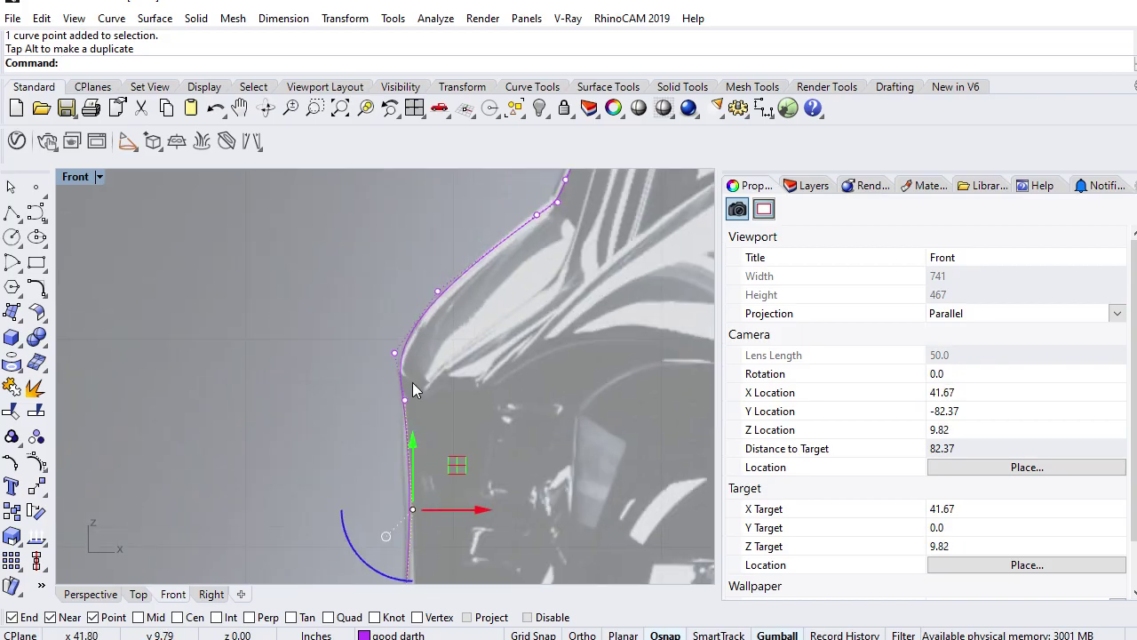
{"action": "right_click_drag", "start_coordinate": [413, 389], "coordinate": [393, 437]}
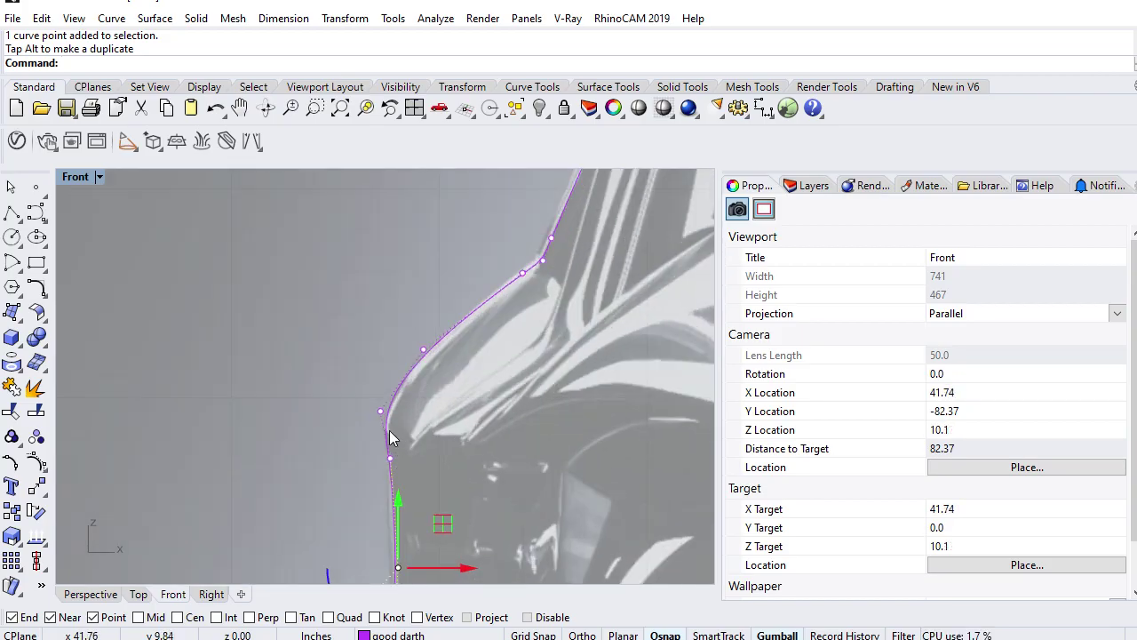
{"action": "scroll", "coordinate": [394, 437], "scroll_direction": "up", "scroll_amount": 3}
{"action": "left_click", "coordinate": [375, 403]}
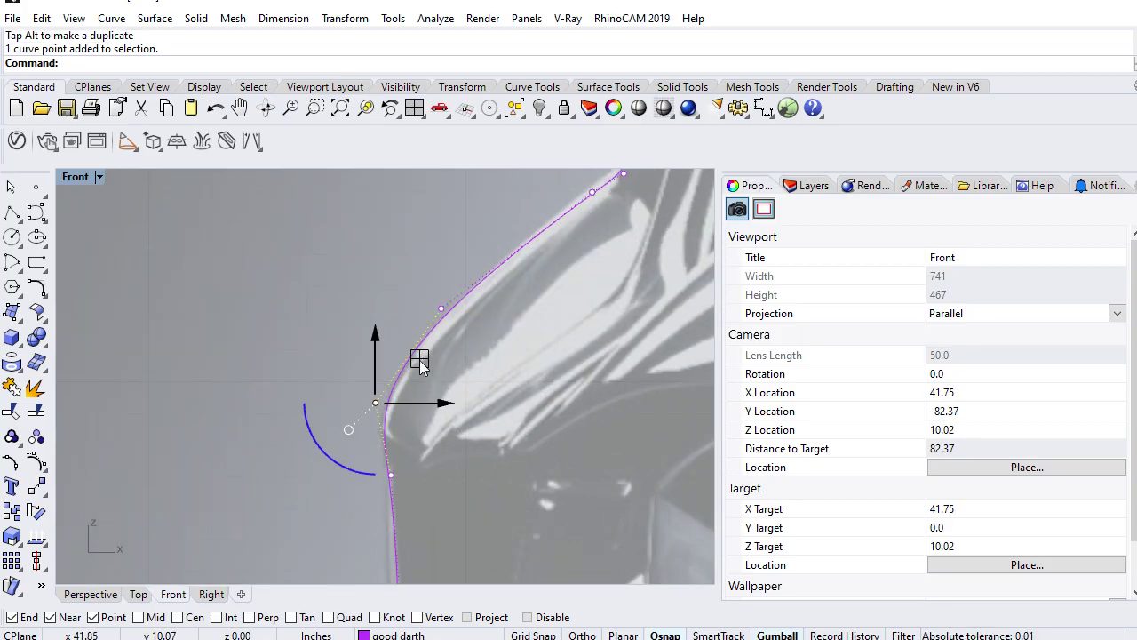
{"action": "left_click_drag", "start_coordinate": [420, 363], "coordinate": [414, 367]}
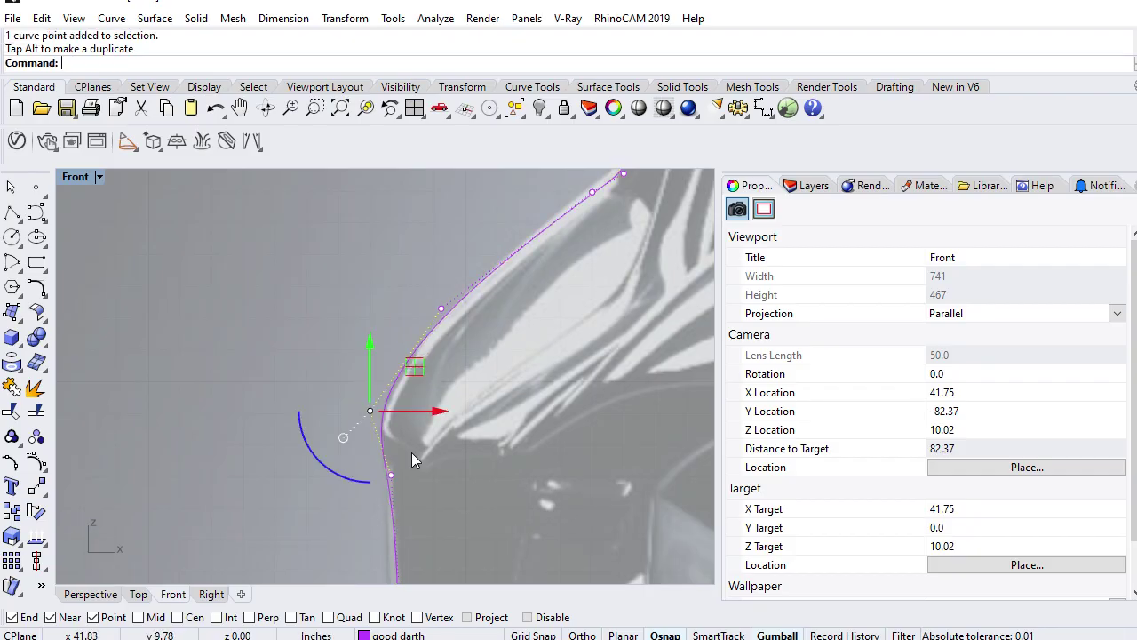
{"action": "left_click", "coordinate": [392, 477]}
{"action": "left_click_drag", "start_coordinate": [442, 433], "coordinate": [444, 432]}
{"action": "scroll", "coordinate": [505, 389], "scroll_direction": "down", "scroll_amount": 4}
- Move the control points just below and just above the notch between brow and helmet dome outward onto the image edge
{"action": "right_click_drag", "start_coordinate": [527, 363], "coordinate": [399, 480]}
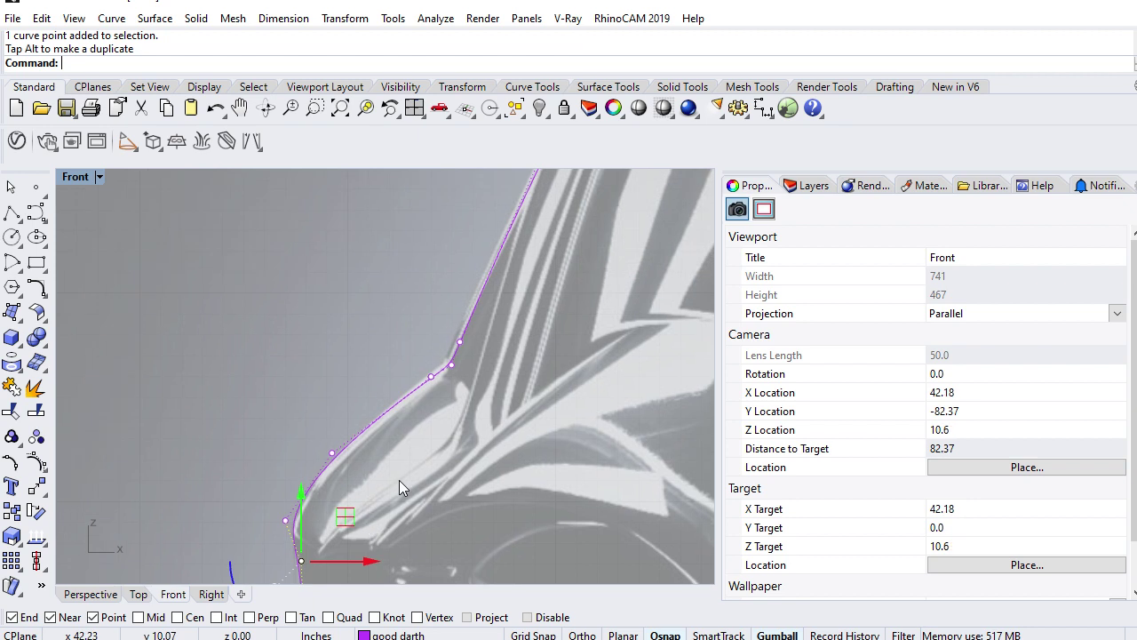
{"action": "right_click_drag", "start_coordinate": [439, 420], "coordinate": [367, 485]}
{"action": "left_click", "coordinate": [364, 483]}
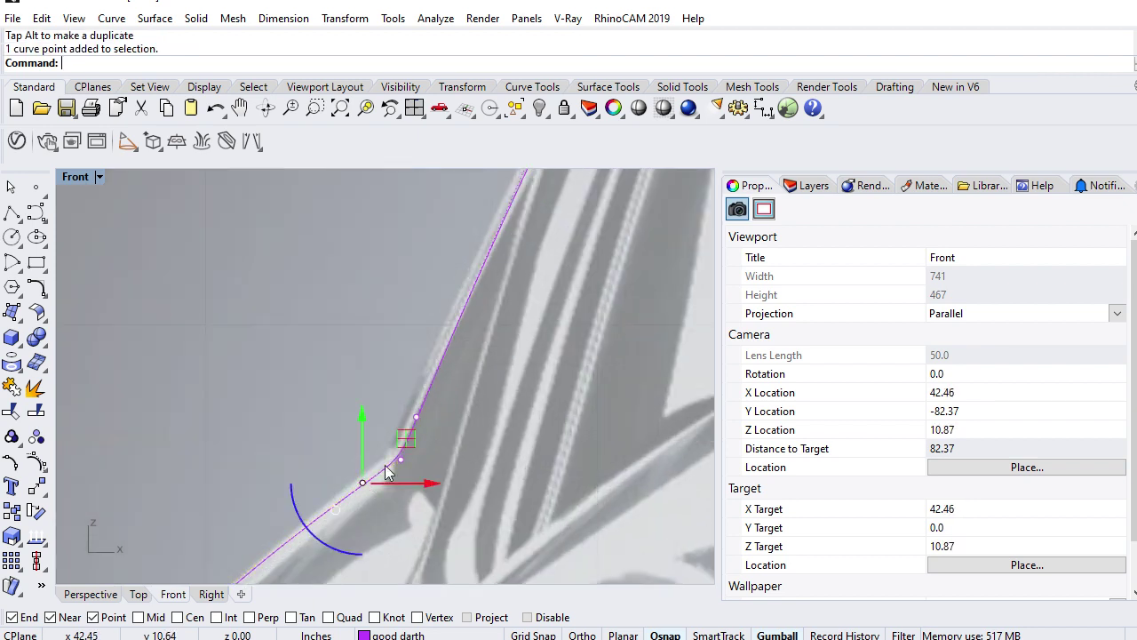
{"action": "left_click_drag", "start_coordinate": [414, 438], "coordinate": [406, 434]}
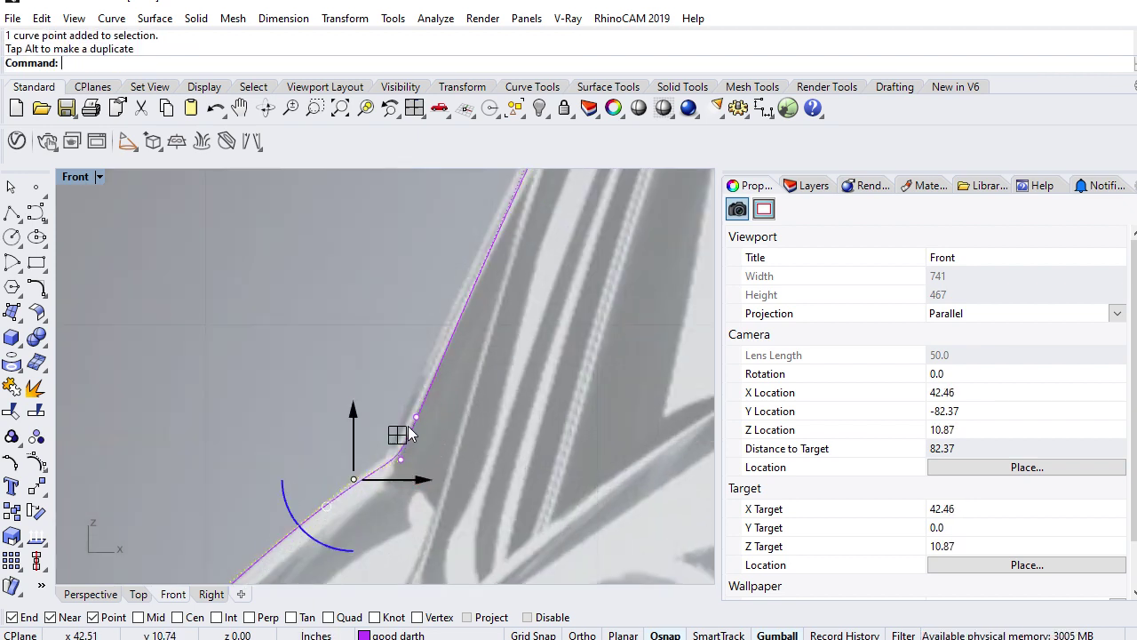
{"action": "left_click", "coordinate": [413, 416]}
{"action": "left_click_drag", "start_coordinate": [457, 374], "coordinate": [448, 362]}
- Move the control point on the lower part of the helmet dome outward onto the image edge
{"action": "right_click_drag", "start_coordinate": [473, 376], "coordinate": [352, 506]}
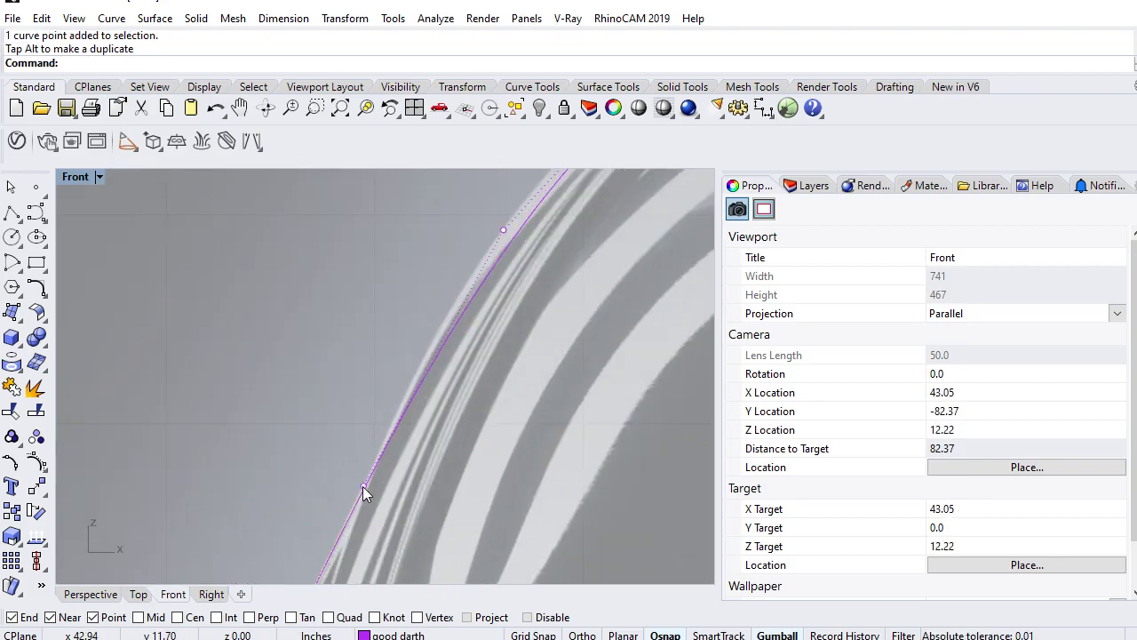
{"action": "left_click_drag", "start_coordinate": [362, 486], "coordinate": [402, 431]}
{"action": "right_click_drag", "start_coordinate": [481, 431], "coordinate": [401, 541]}
- Move the two control points on the upper helmet dome, below the curve's top end, slightly up and outward onto the image edge
{"action": "scroll", "coordinate": [450, 446], "scroll_direction": "down", "scroll_amount": 8}
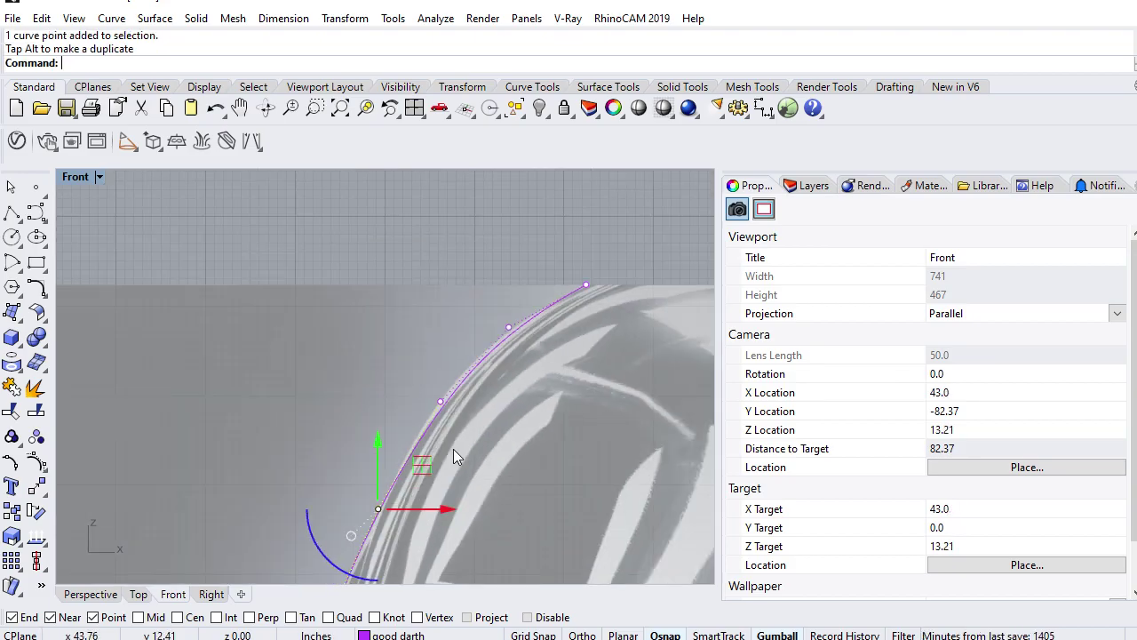
{"action": "right_click_drag", "start_coordinate": [453, 449], "coordinate": [409, 505]}
{"action": "scroll", "coordinate": [387, 470], "scroll_direction": "up", "scroll_amount": 10}
{"action": "left_click", "coordinate": [413, 460]}
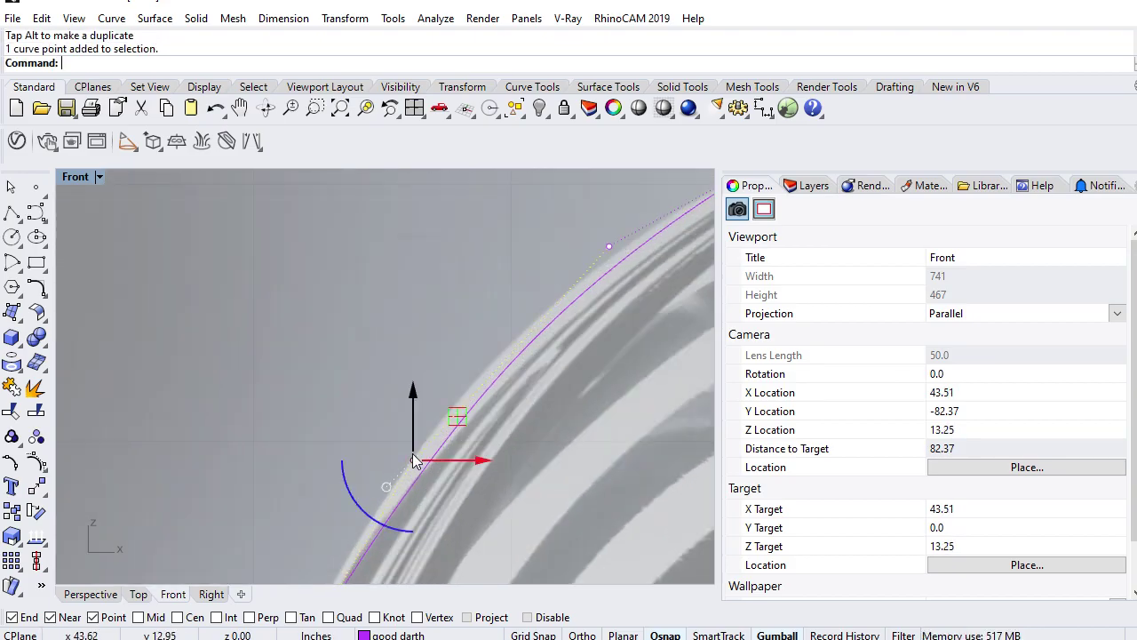
{"action": "left_click_drag", "start_coordinate": [465, 412], "coordinate": [437, 406]}
{"action": "right_click_drag", "start_coordinate": [543, 370], "coordinate": [437, 468]}
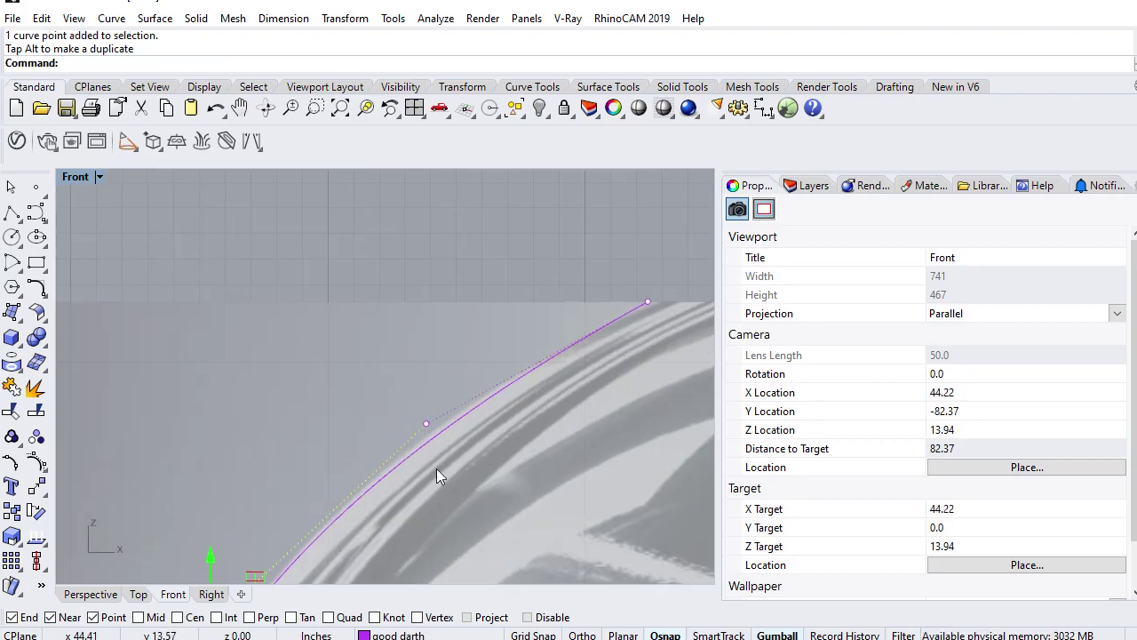
{"action": "left_click", "coordinate": [426, 423]}
{"action": "left_click_drag", "start_coordinate": [426, 422], "coordinate": [468, 374]}
{"action": "scroll", "coordinate": [331, 492], "scroll_direction": "down", "scroll_amount": 5}
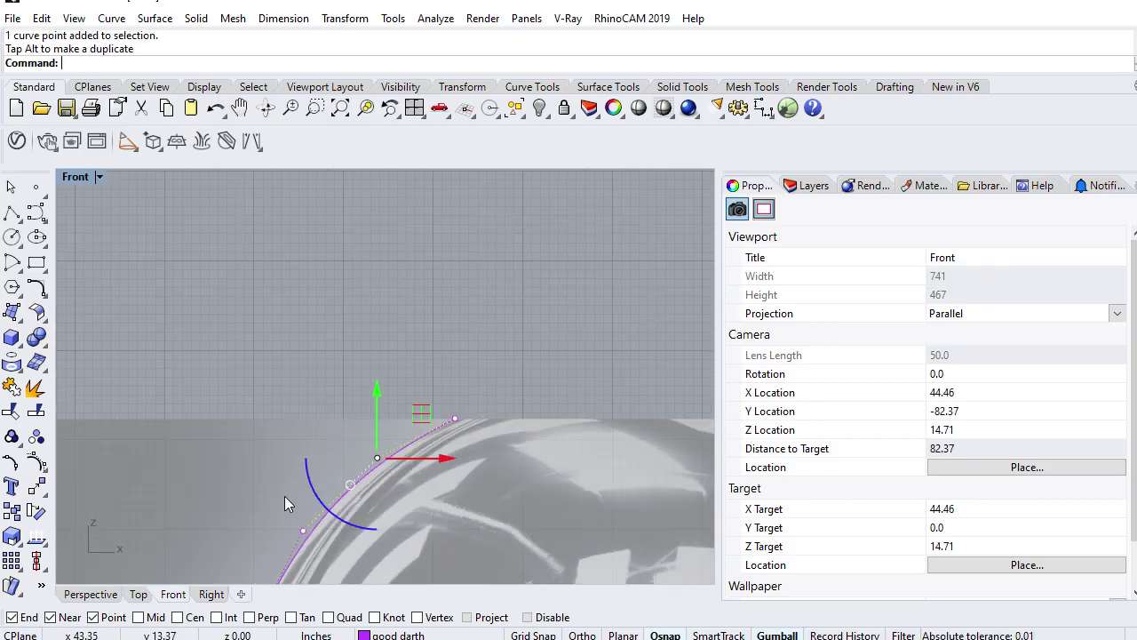
- Check the dome section of the curve against the image edge down to the brow notch and clear the point selection
{"action": "right_click_drag", "start_coordinate": [300, 496], "coordinate": [378, 387]}
{"action": "scroll", "coordinate": [476, 379], "scroll_direction": "up", "scroll_amount": 4}
{"action": "right_click_drag", "start_coordinate": [300, 461], "coordinate": [392, 355]}
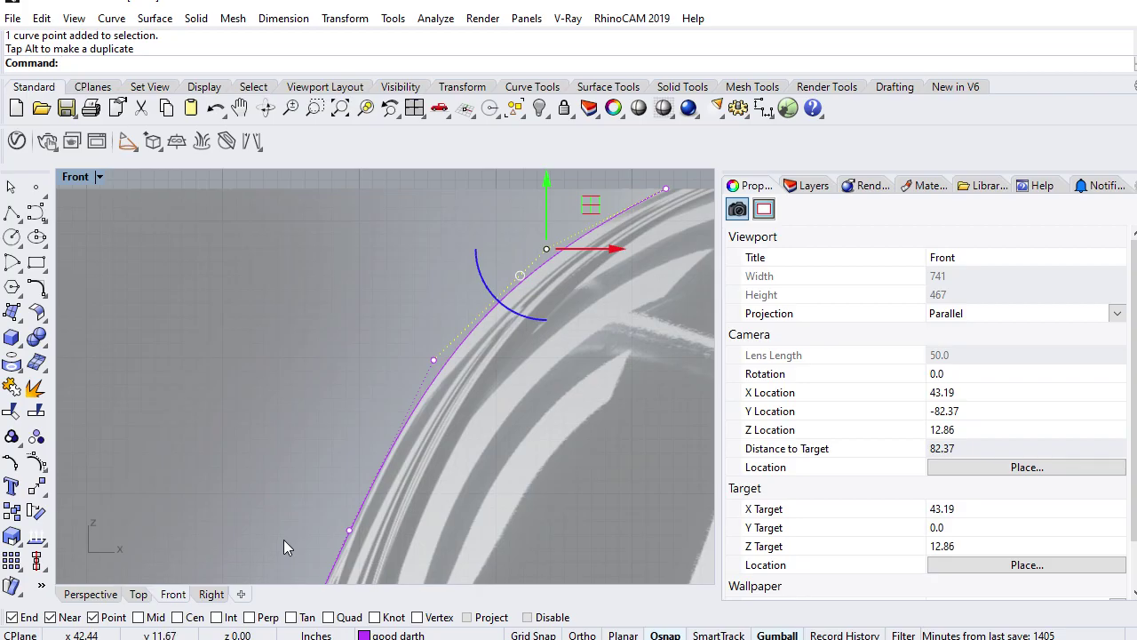
{"action": "right_click_drag", "start_coordinate": [284, 547], "coordinate": [459, 353]}
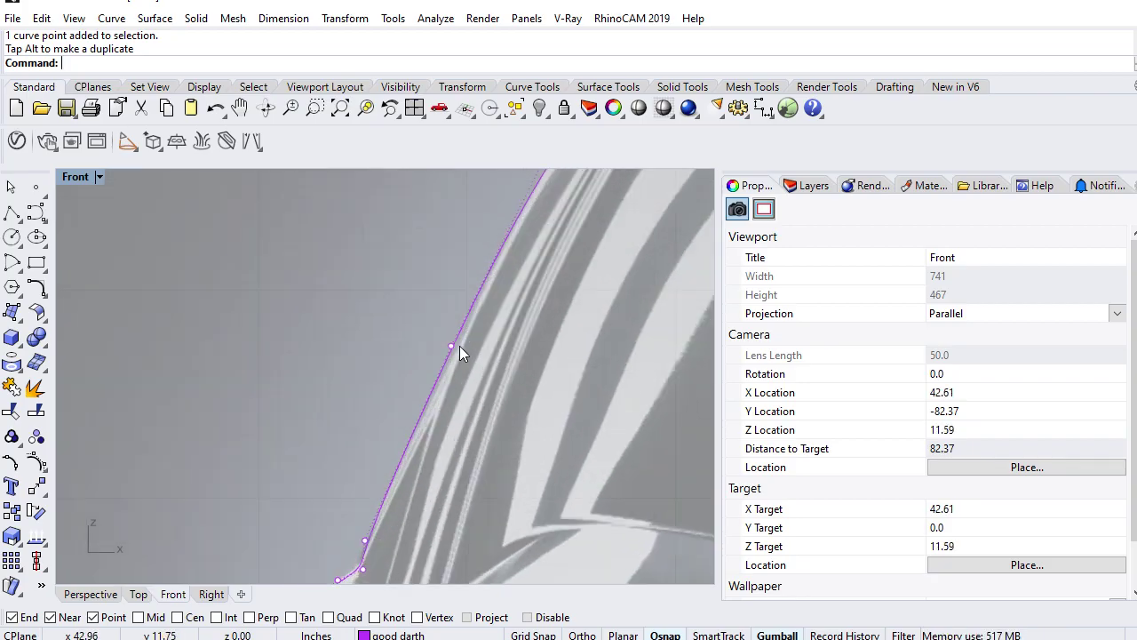
{"action": "scroll", "coordinate": [459, 349], "scroll_direction": "up", "scroll_amount": 2}
{"action": "scroll", "coordinate": [456, 351], "scroll_direction": "up", "scroll_amount": 1}
{"action": "scroll", "coordinate": [426, 356], "scroll_direction": "down", "scroll_amount": 5}
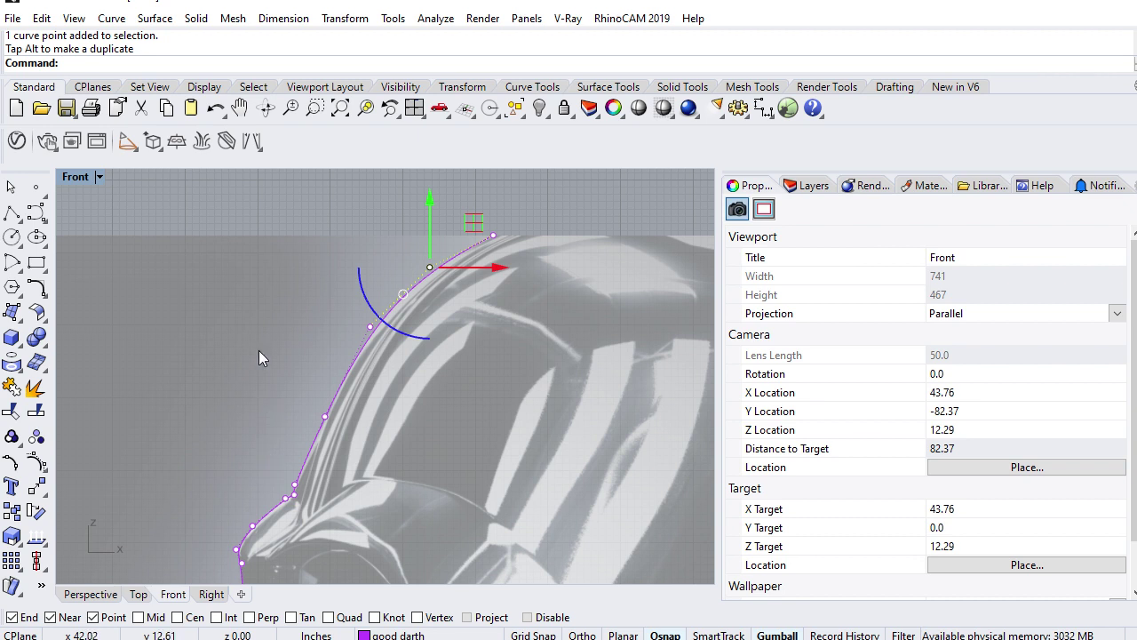
{"action": "key", "text": "Escape"}
{"action": "key", "text": "Escape"}
- Review the full profile curve and its control points against the whole reference image, leaving the curve deselected
{"action": "scroll", "coordinate": [233, 405], "scroll_direction": "down", "scroll_amount": 3}
{"action": "right_click_drag", "start_coordinate": [234, 404], "coordinate": [438, 278]}
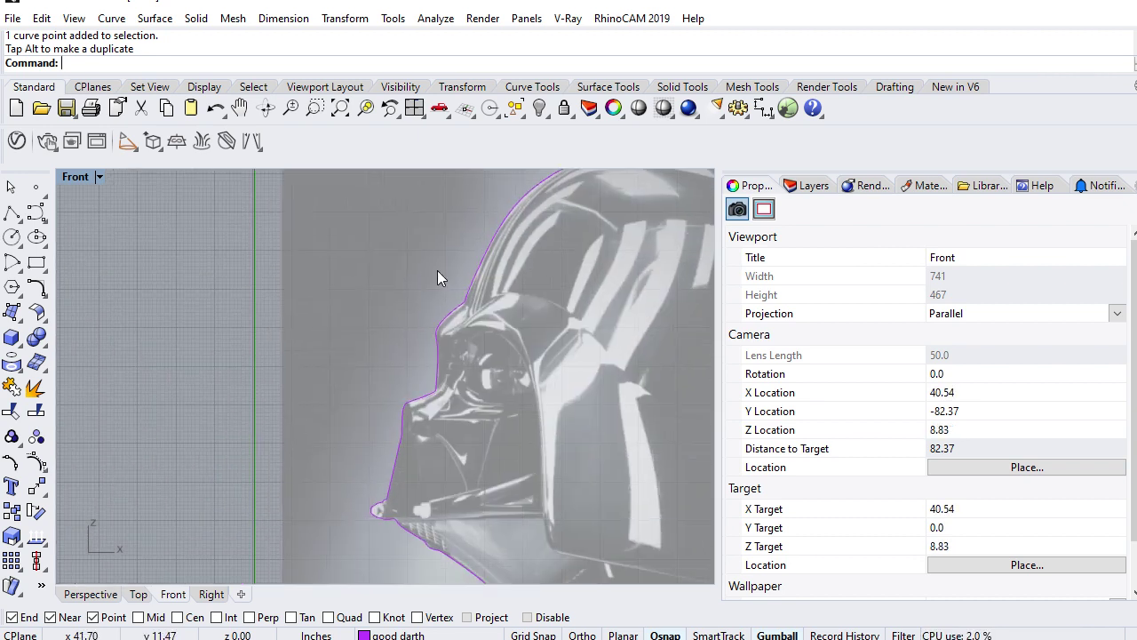
{"action": "right_click_drag", "start_coordinate": [411, 484], "coordinate": [403, 368]}
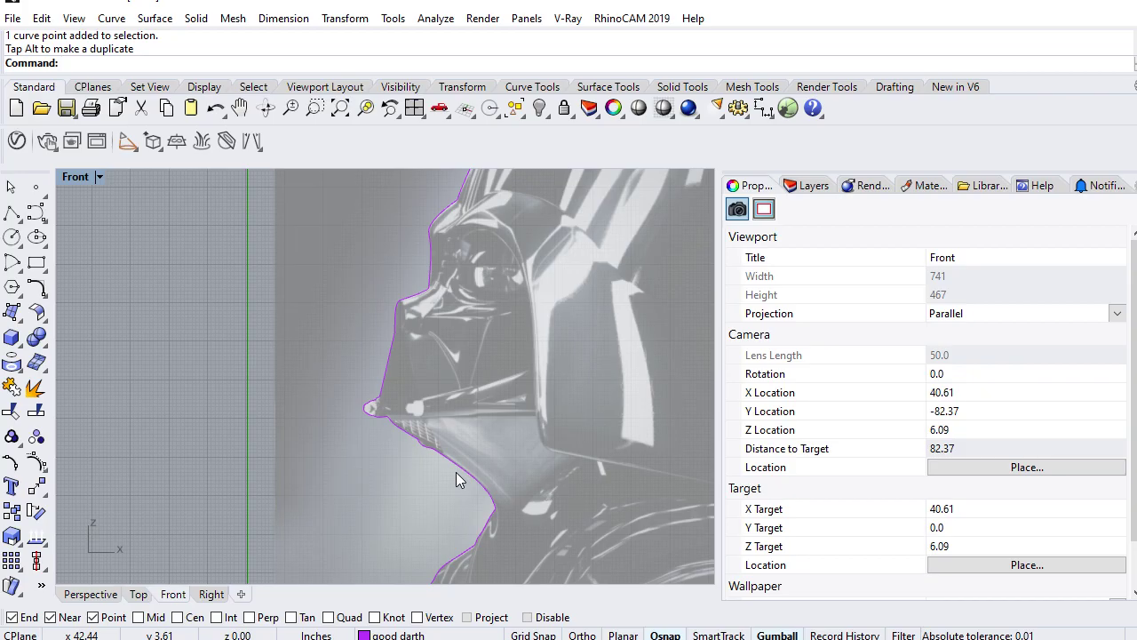
{"action": "scroll", "coordinate": [455, 478], "scroll_direction": "down", "scroll_amount": 3}
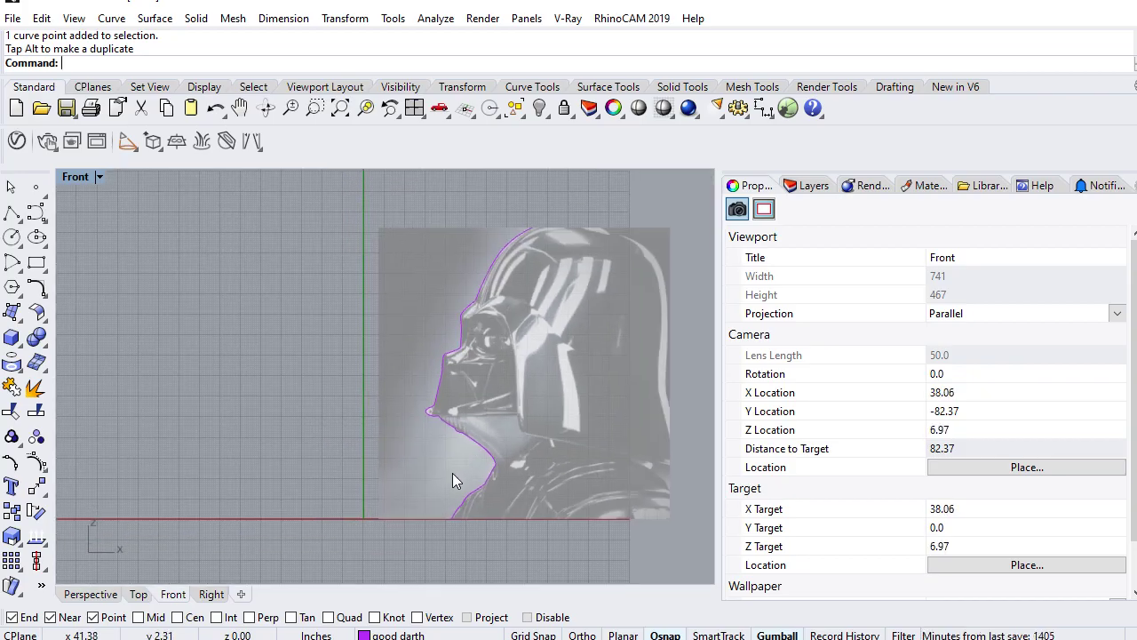
{"action": "scroll", "coordinate": [477, 450], "scroll_direction": "up", "scroll_amount": 2}
{"action": "left_click", "coordinate": [487, 449]}
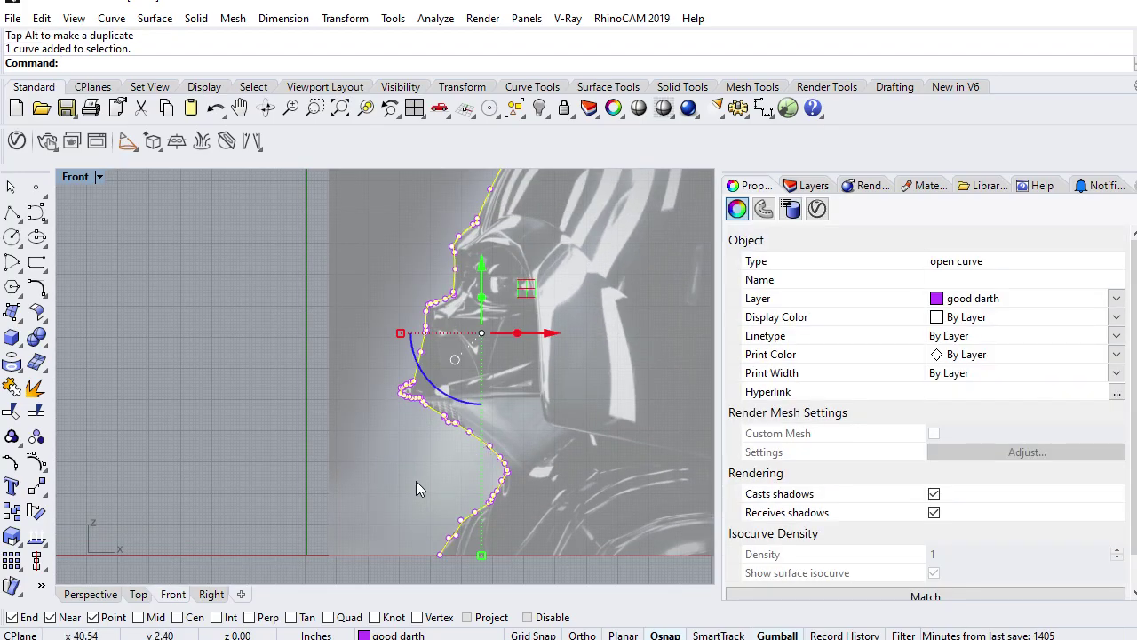
{"action": "scroll", "coordinate": [416, 481], "scroll_direction": "down", "scroll_amount": 3}
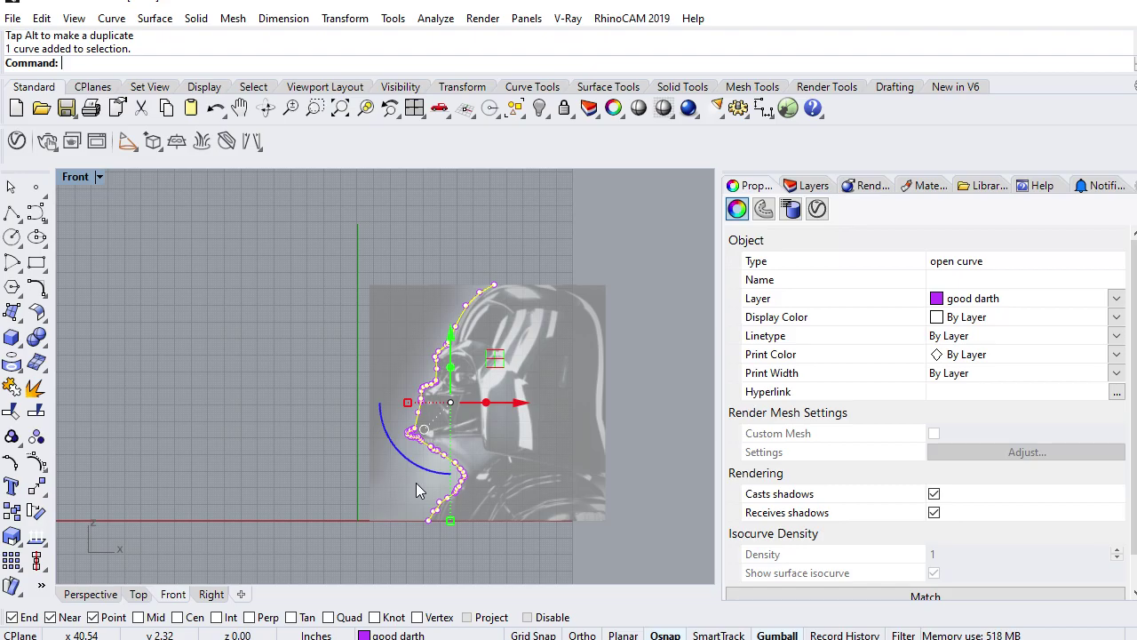
{"action": "left_click", "coordinate": [410, 546]}
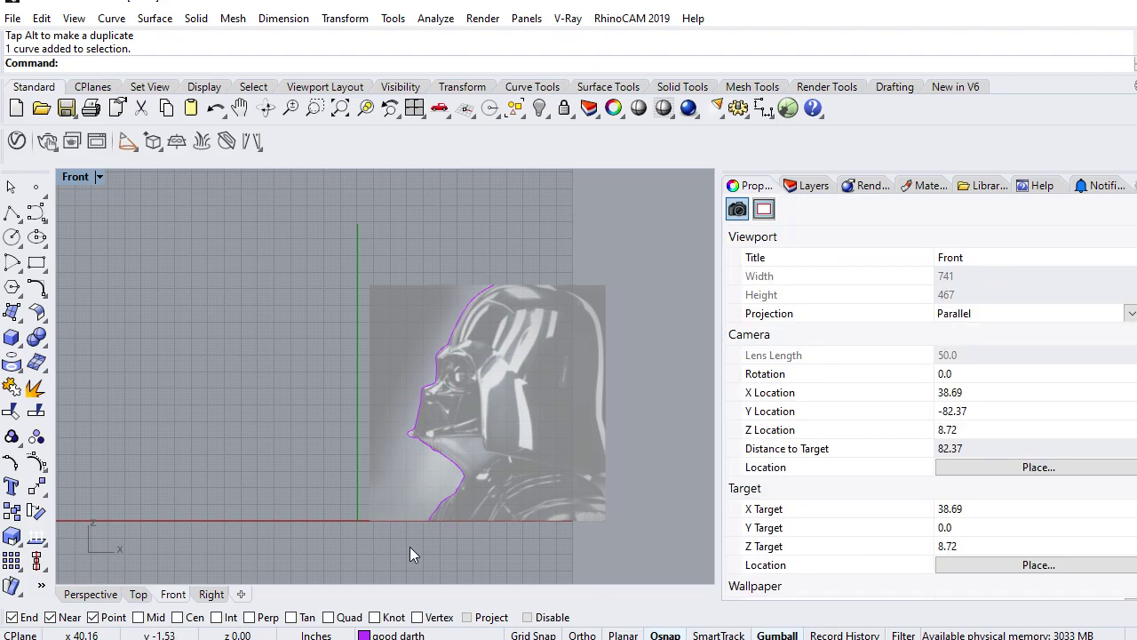